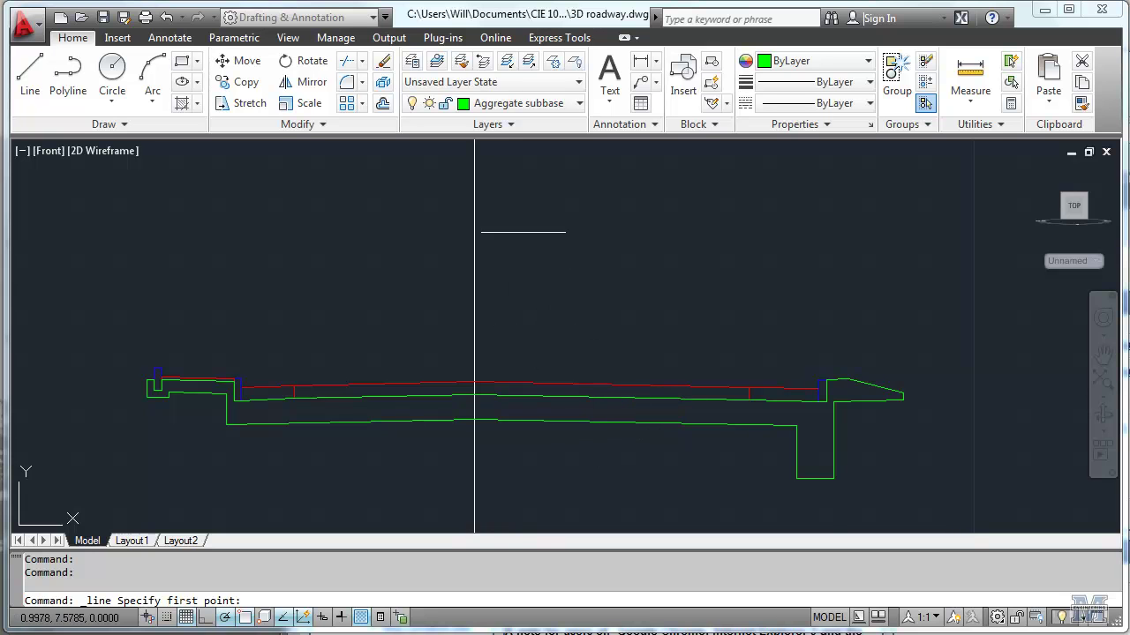
Move the eight profile objects from an endpoint base point by @0,-10,10.
middle_click_drag(523, 222, 525, 582)
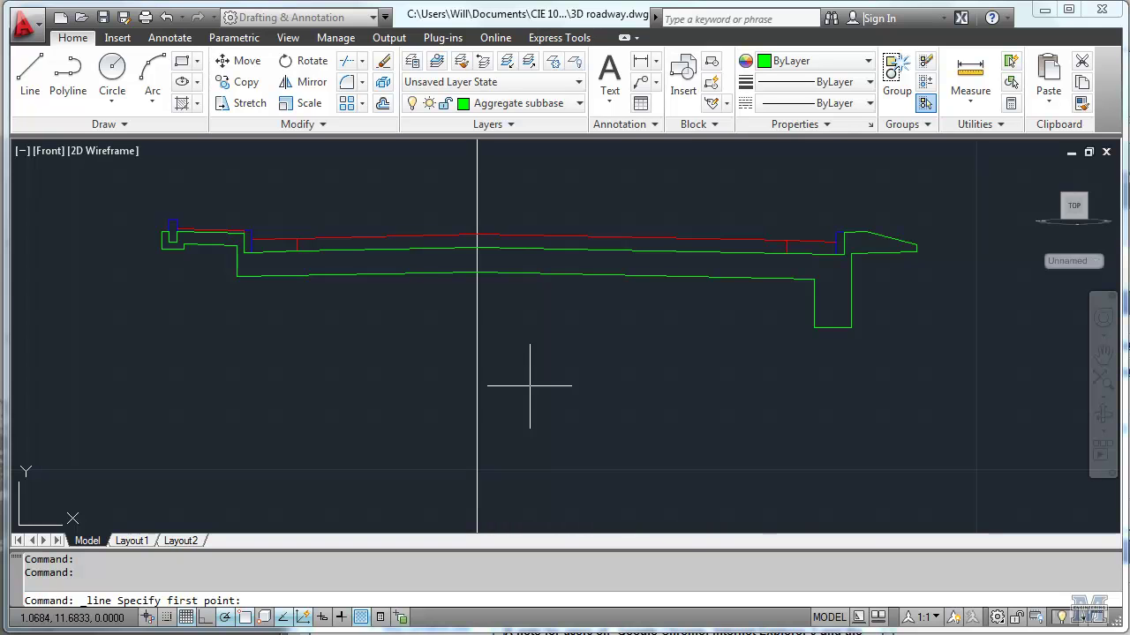
scroll(530, 385, "down", 2)
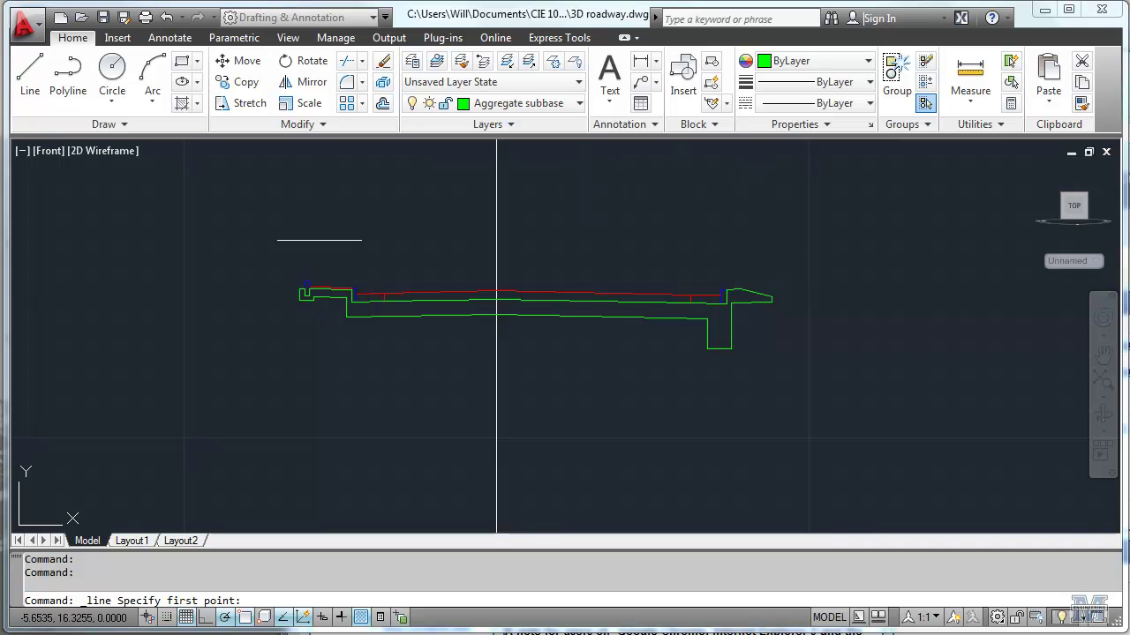
left_click(240, 60)
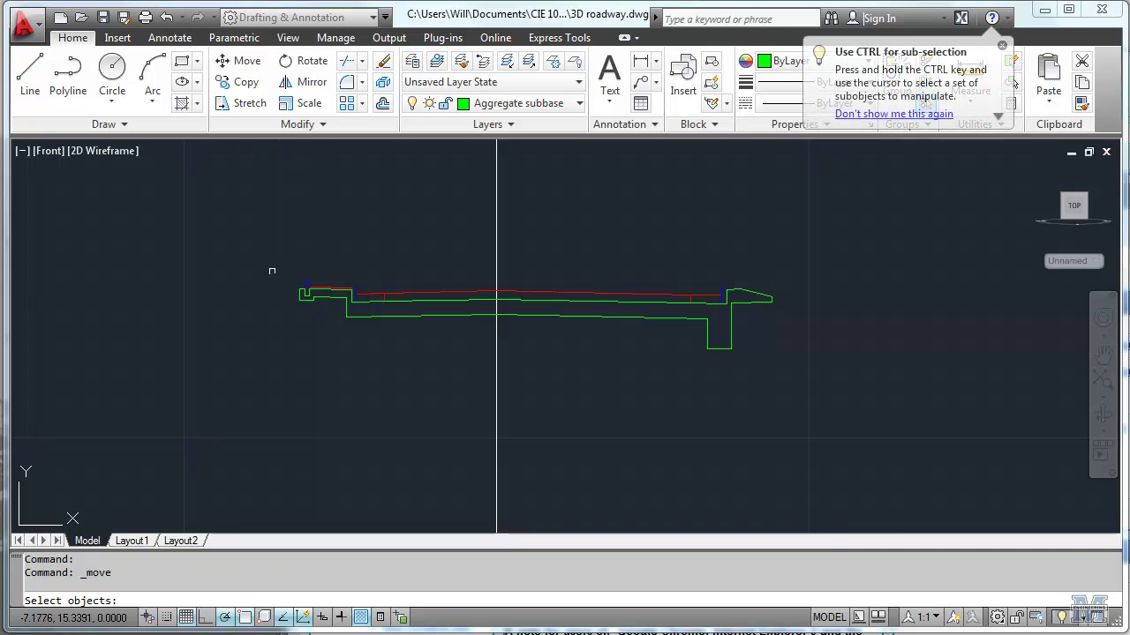
left_click(270, 238)
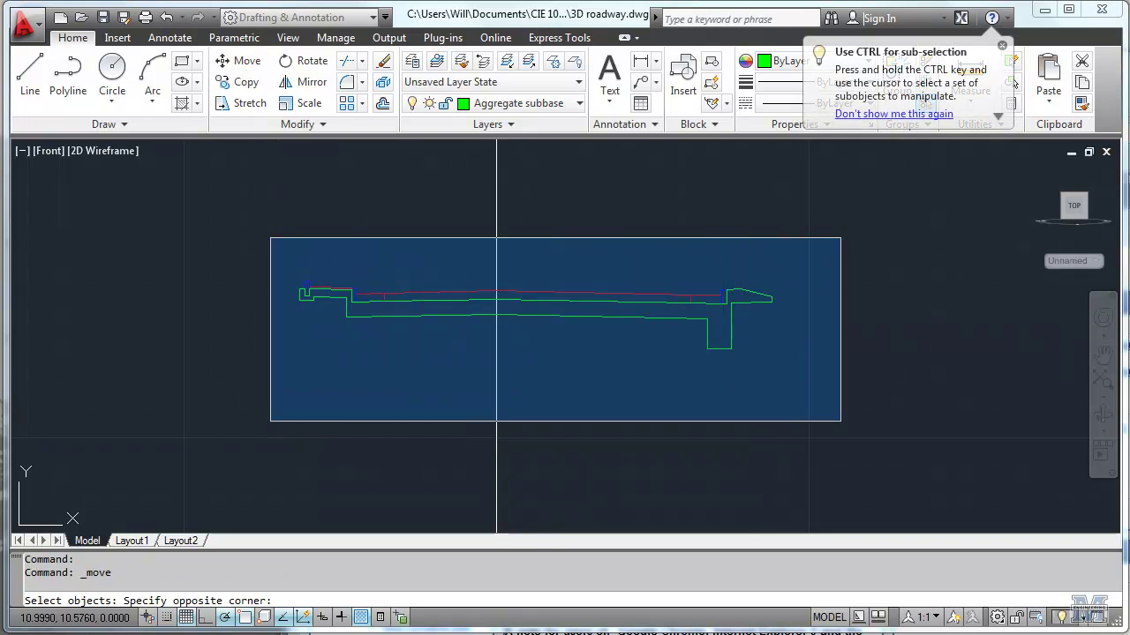
left_click(843, 423)
key("Return")
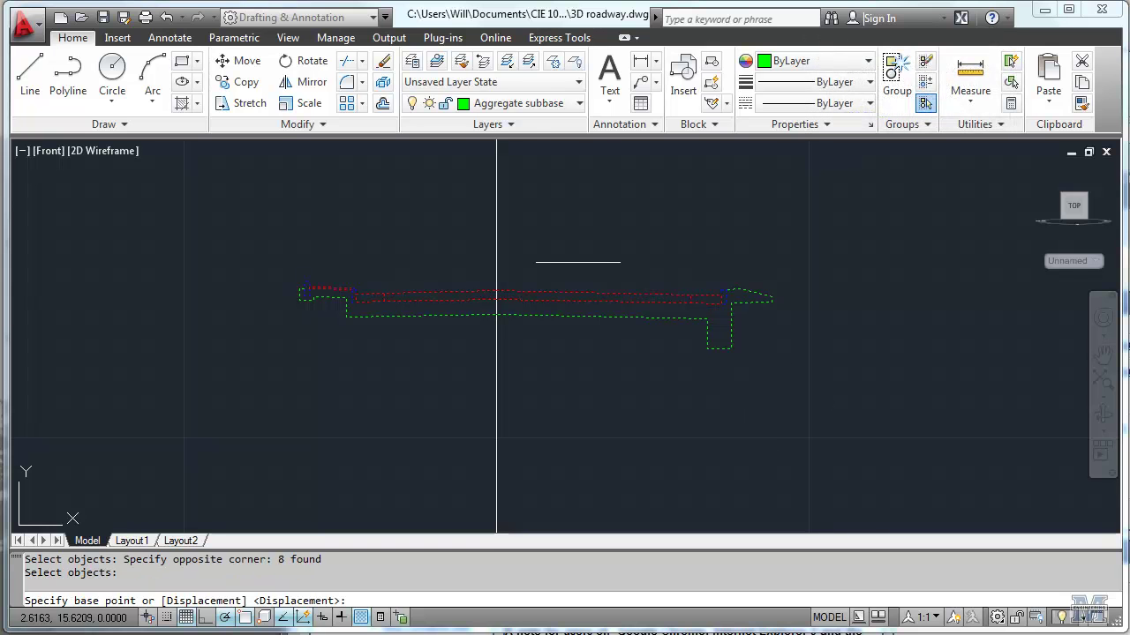
scroll(496, 291, "up", 4)
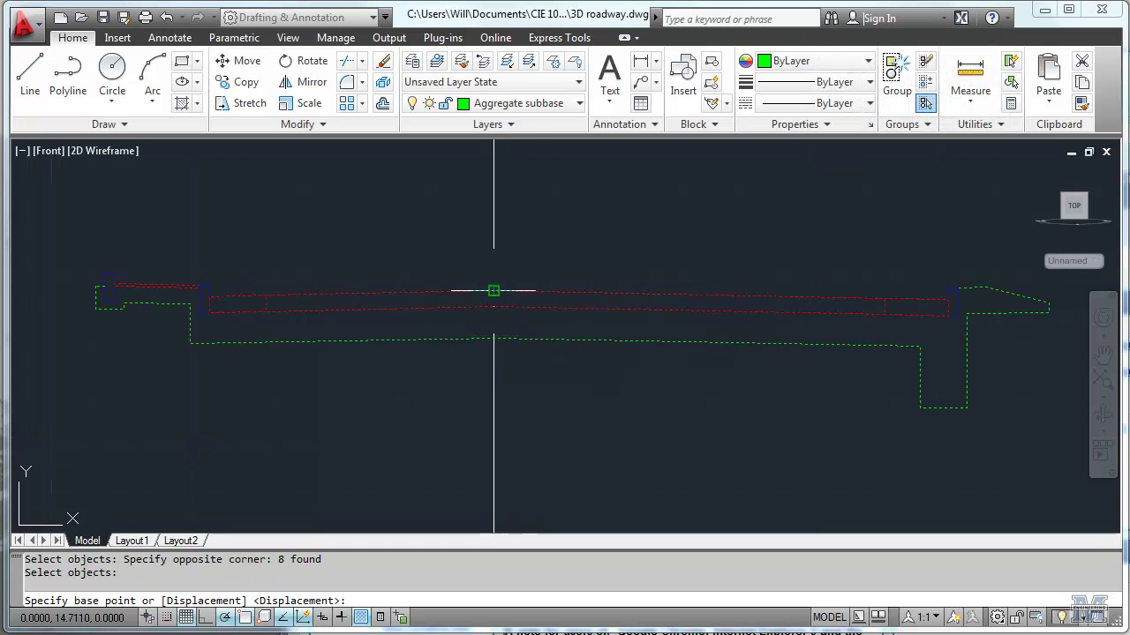
left_click(494, 290)
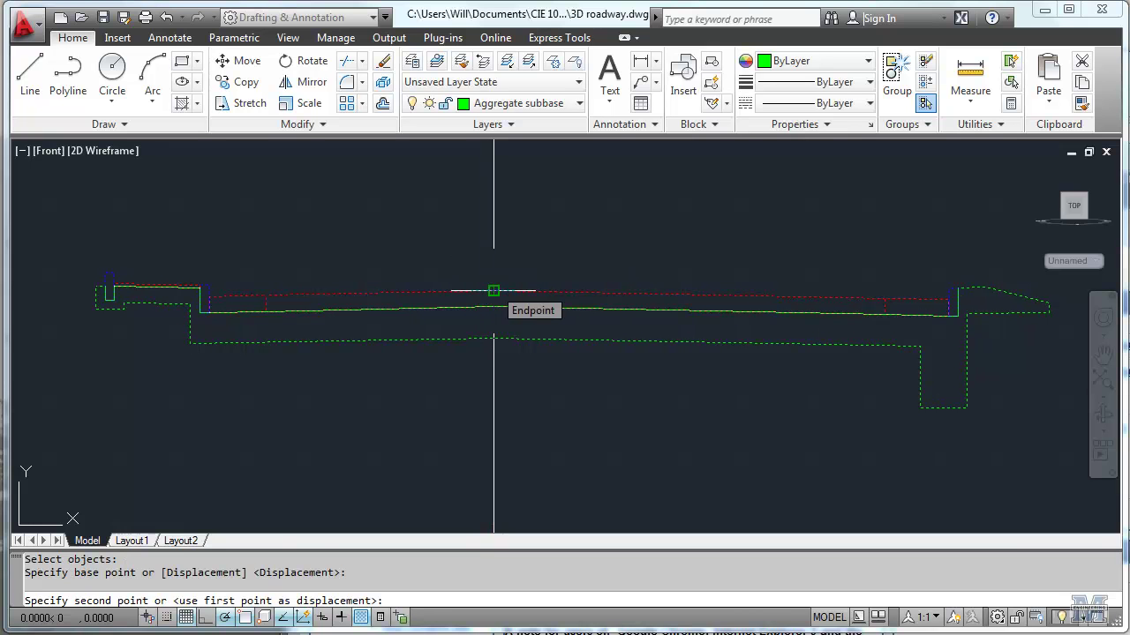
type("@")
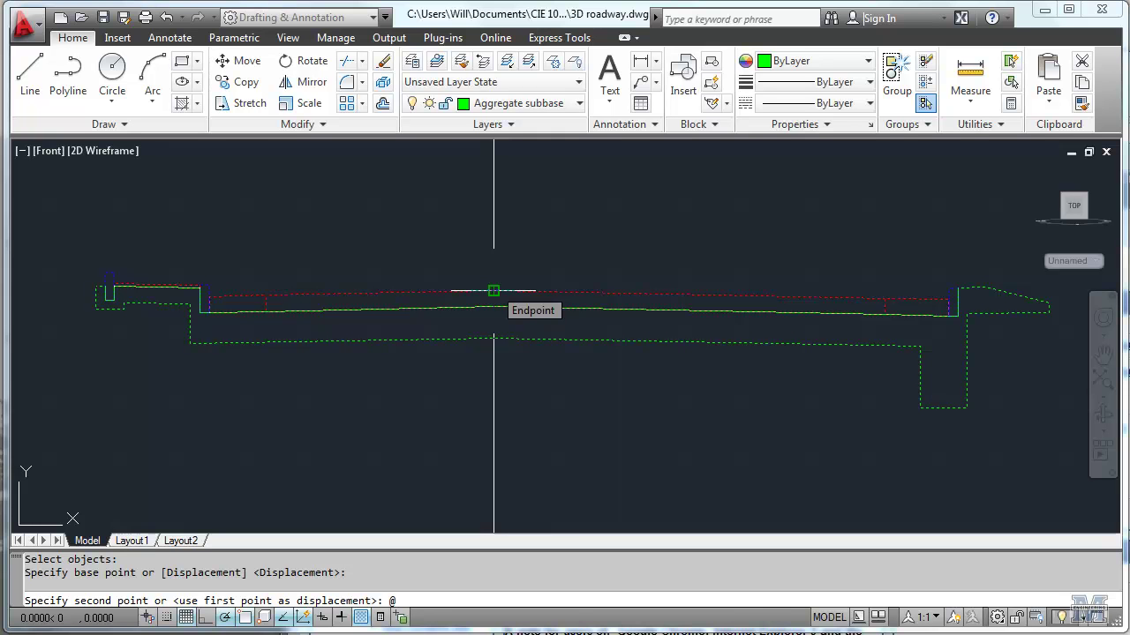
type("0,-10,10")
key("Return")
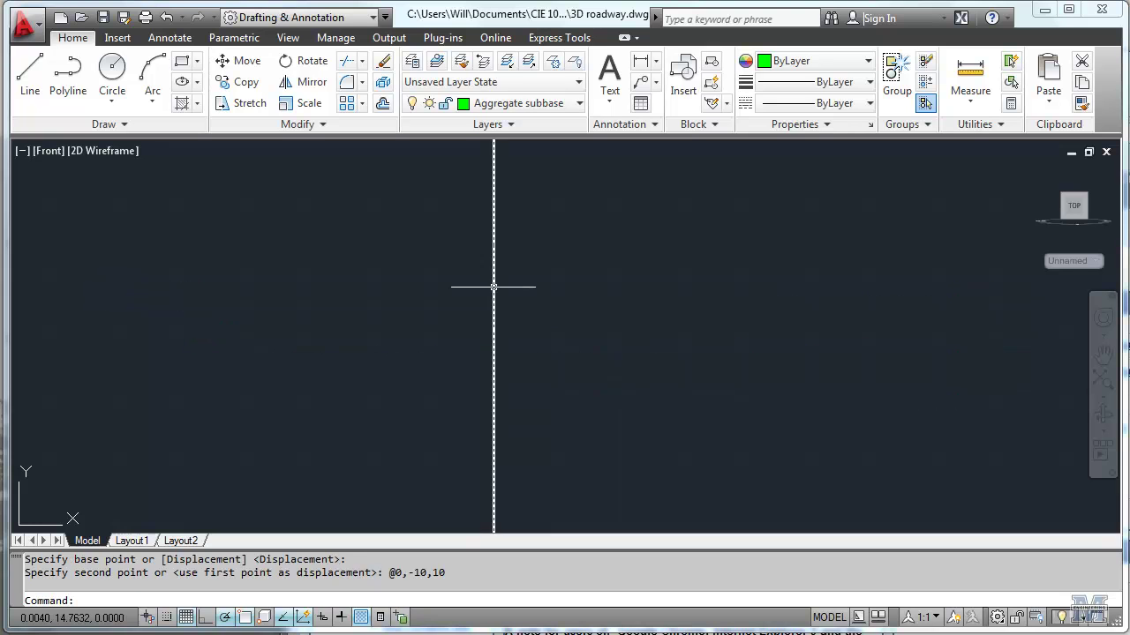
Center both roadway profiles in view and switch to the SW Isometric view.
scroll(756, 351, "down", 3)
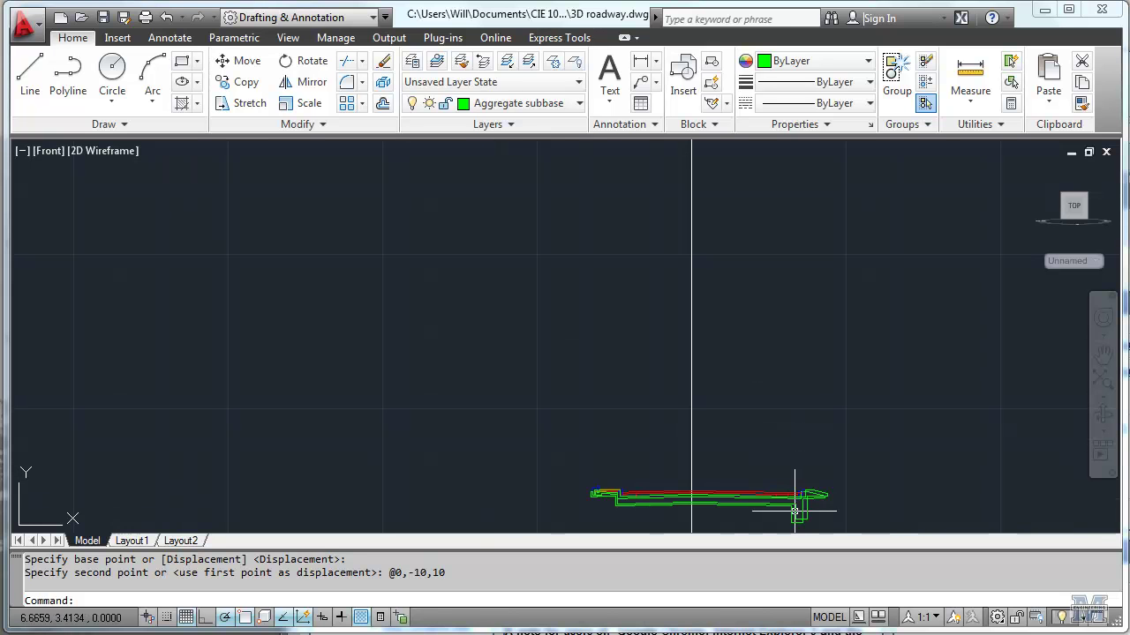
middle_click_drag(796, 509, 622, 353)
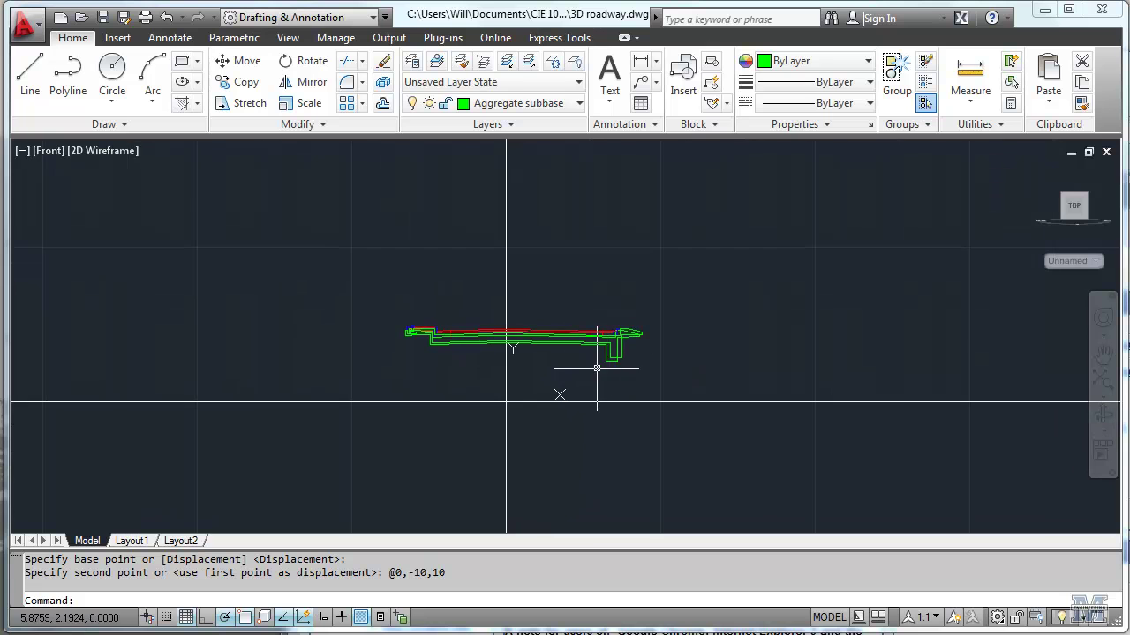
scroll(597, 369, "up", 2)
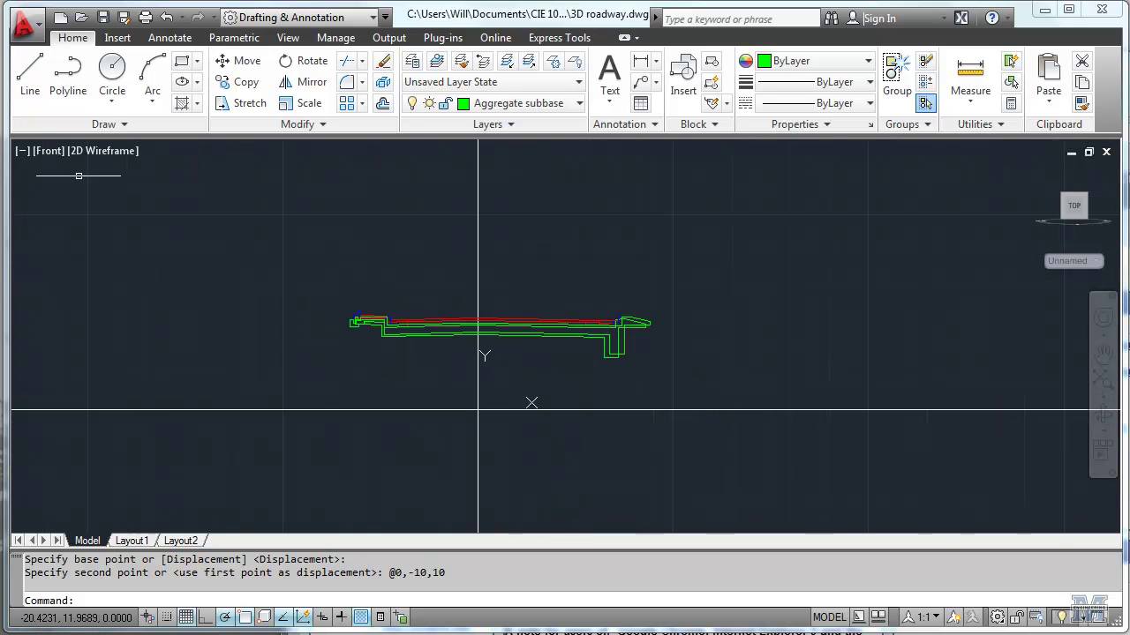
left_click(41, 154)
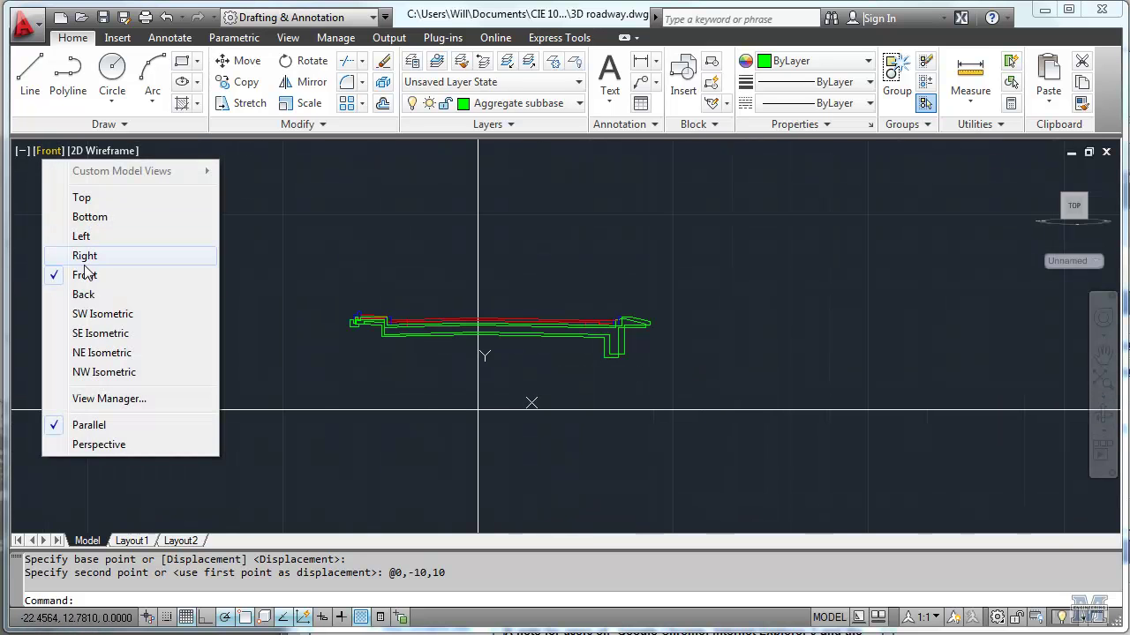
left_click(103, 316)
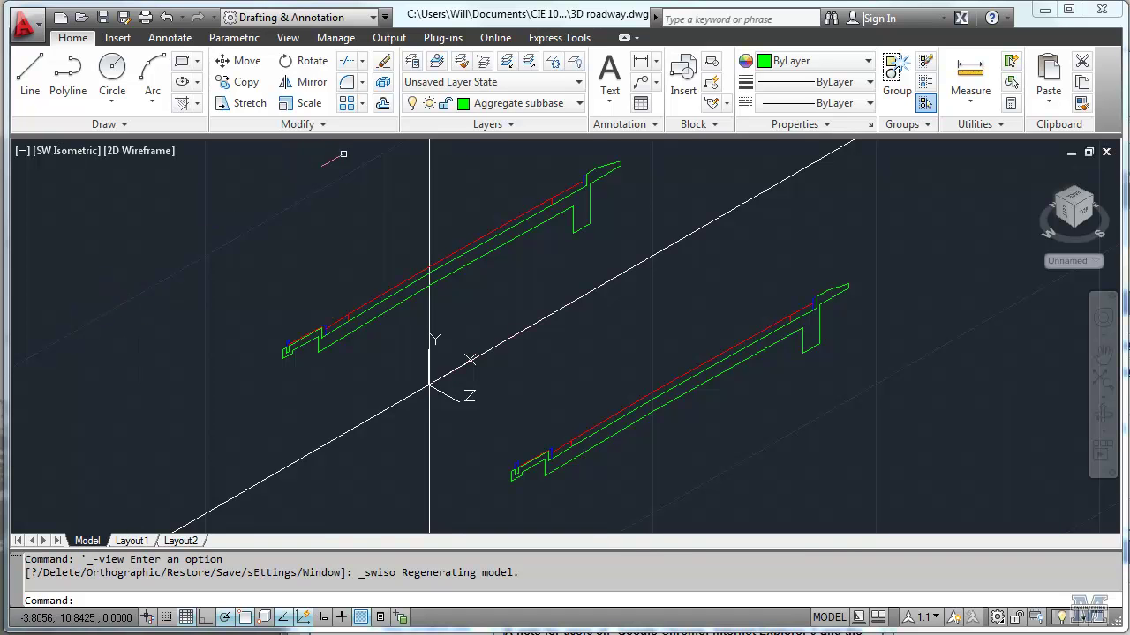
left_click(560, 105)
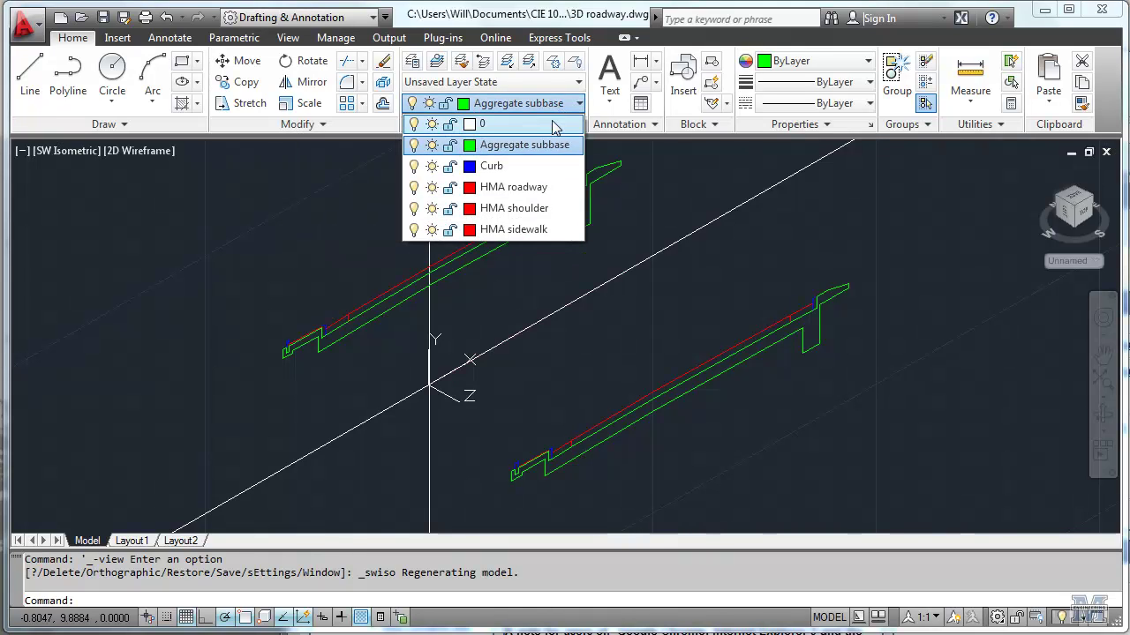
Make HMA roadway current and loft both red roadway sections using cross sections only.
left_click(544, 189)
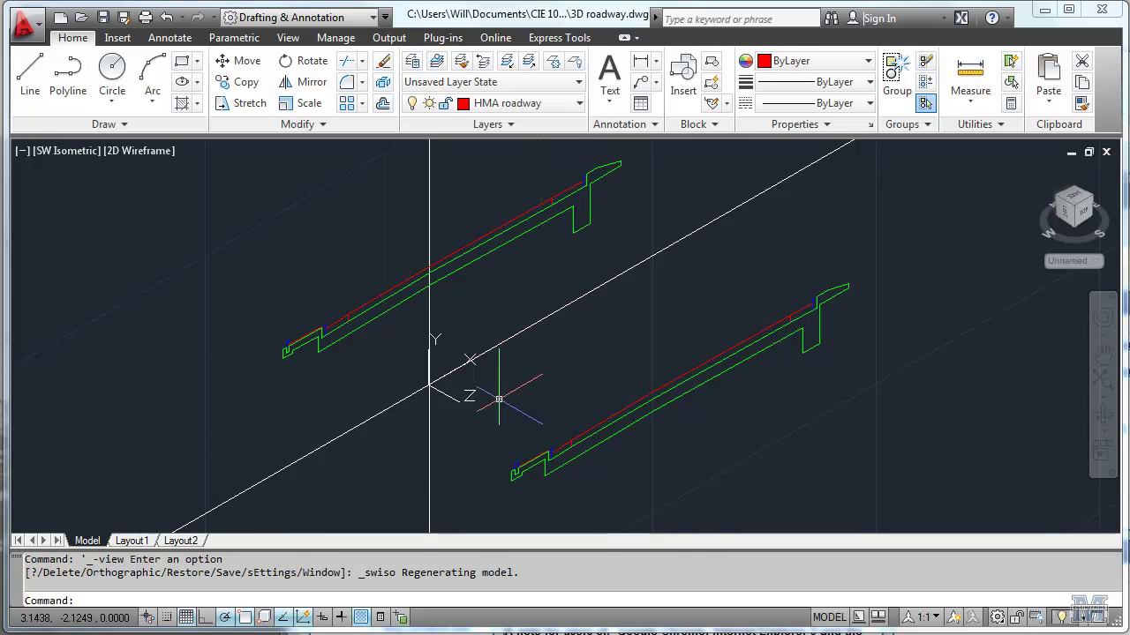
type("loft")
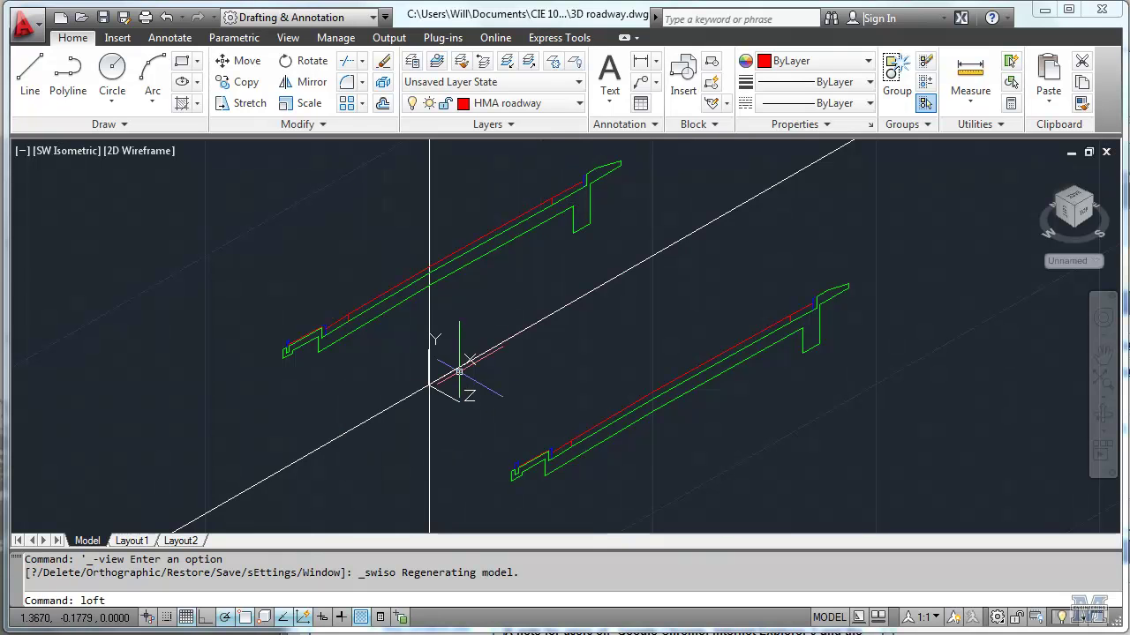
key("Return")
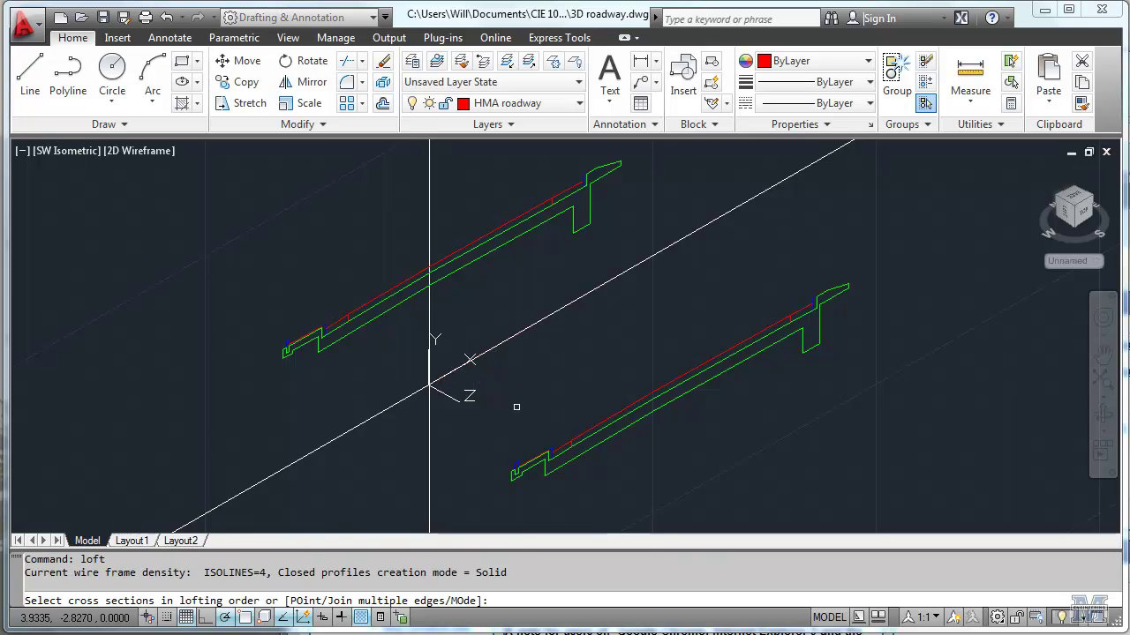
left_click(686, 377)
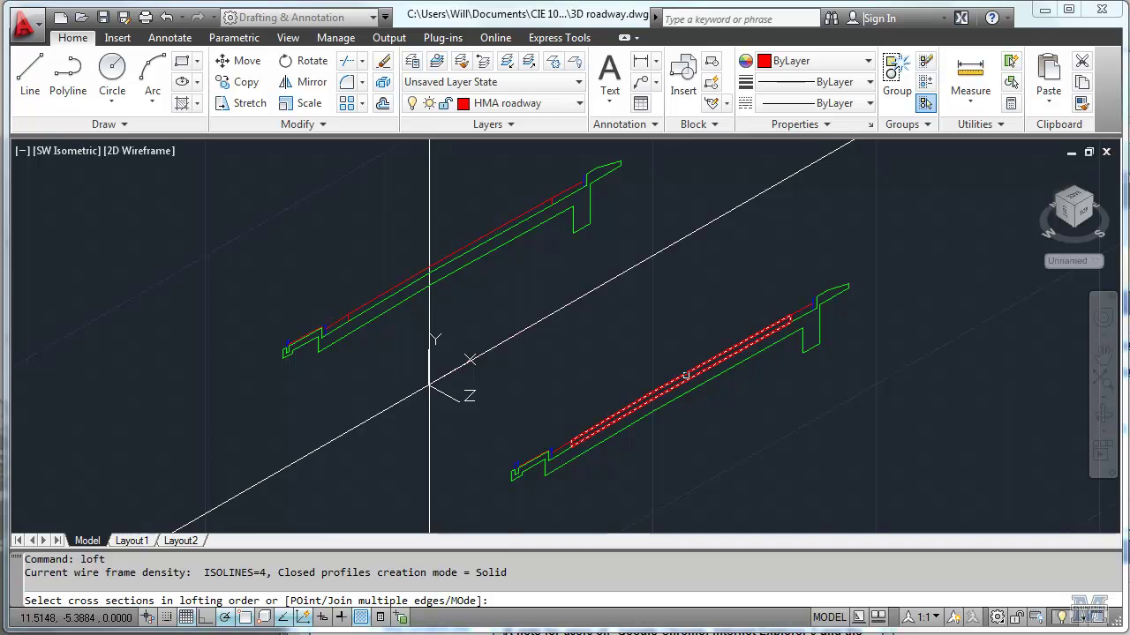
left_click(686, 377)
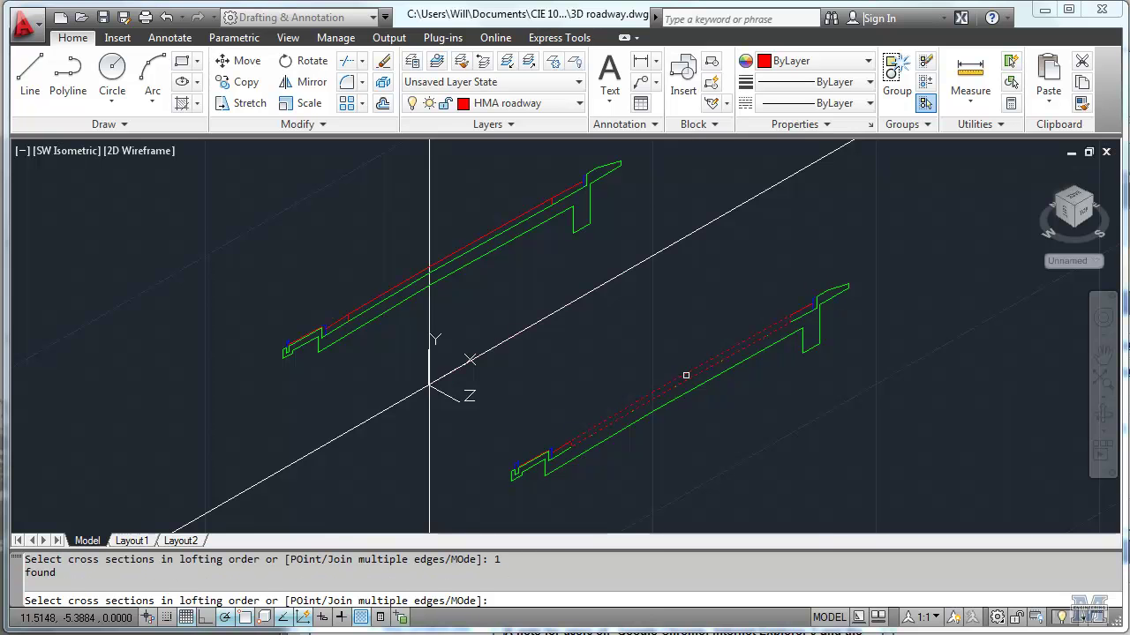
left_click(462, 248)
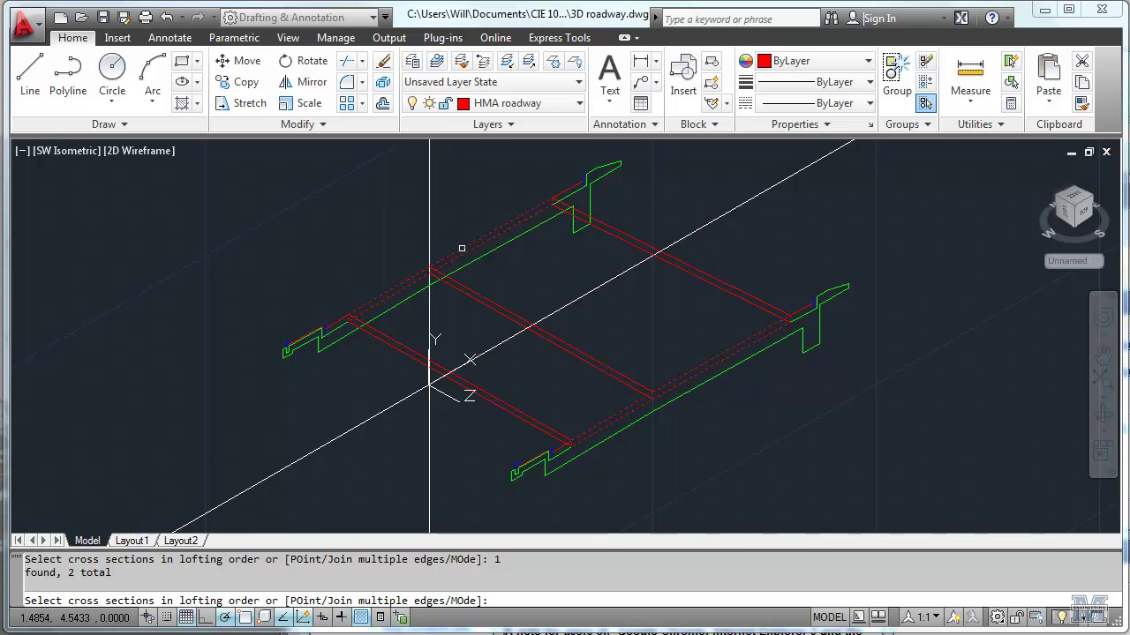
key("Return")
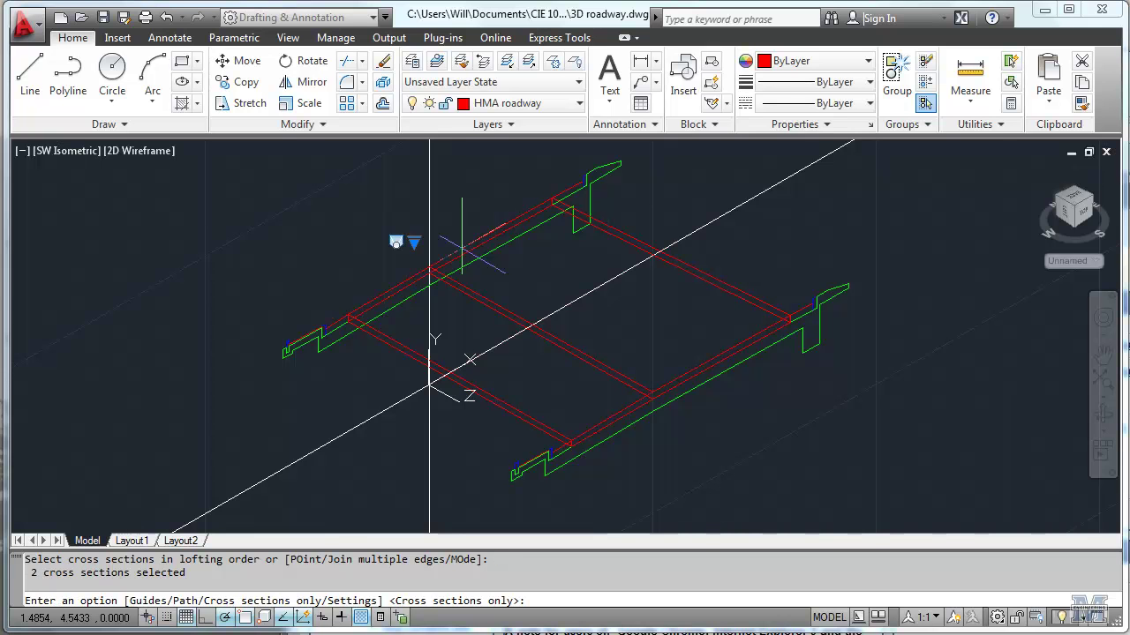
key("Return")
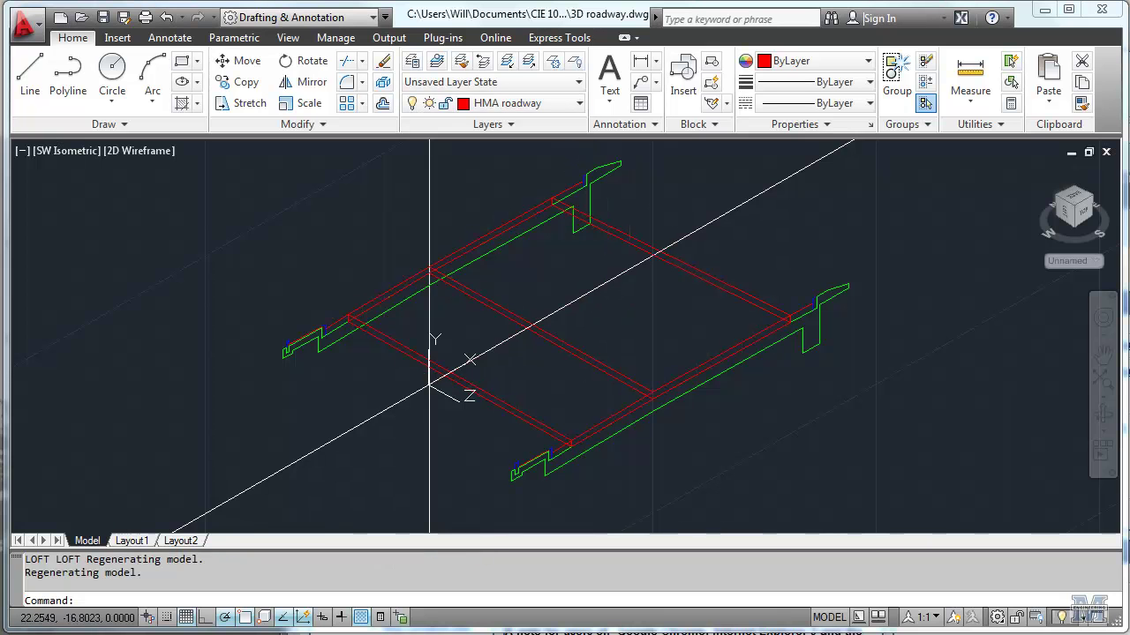
Make HMA shoulder the current layer and start LOFT with mode set to Solid.
left_click(575, 103)
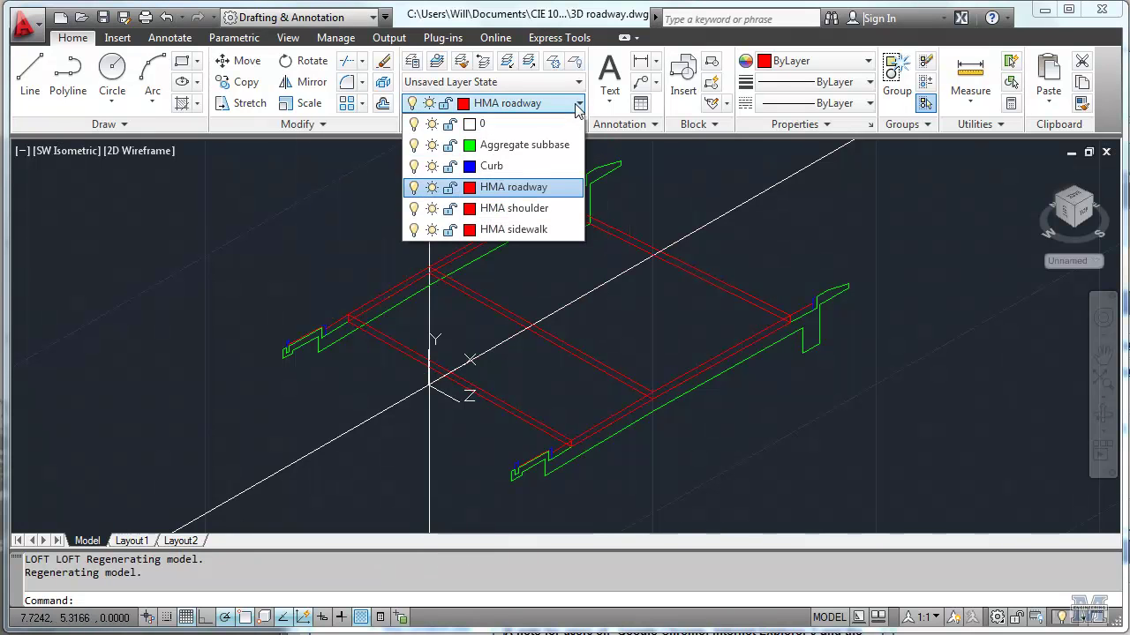
left_click(551, 209)
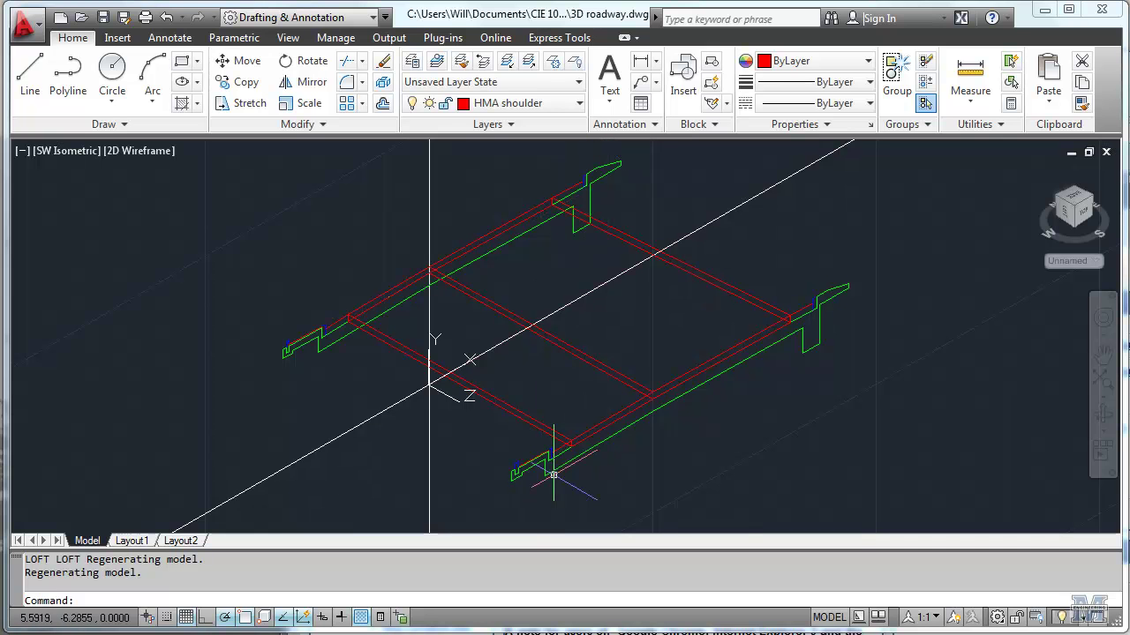
type("loft")
key("Return")
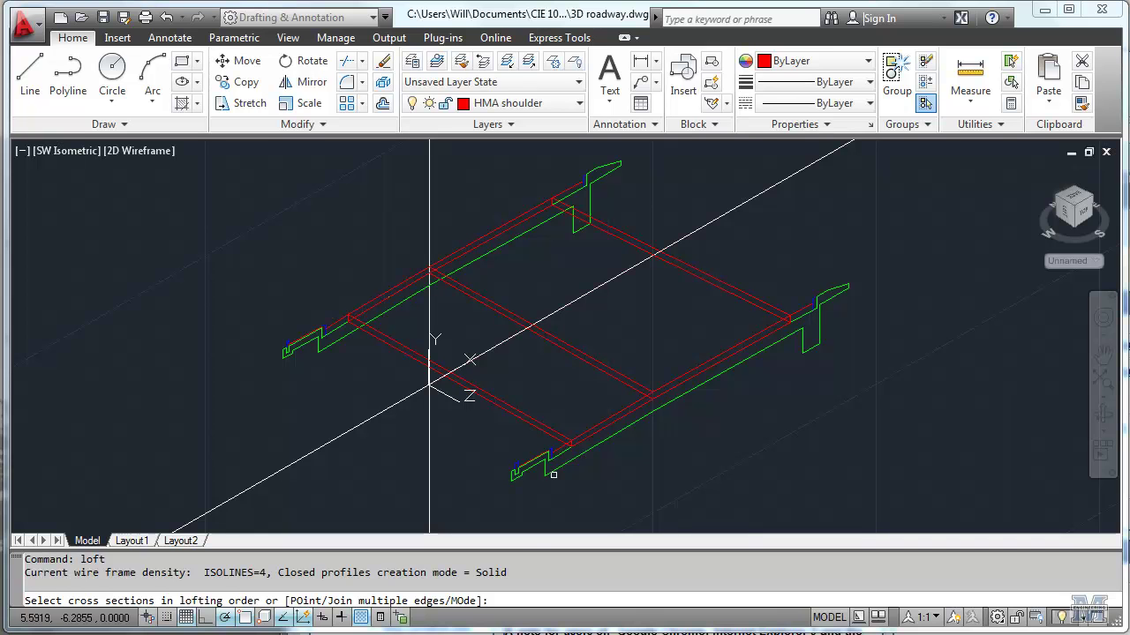
type("MO")
key("Return")
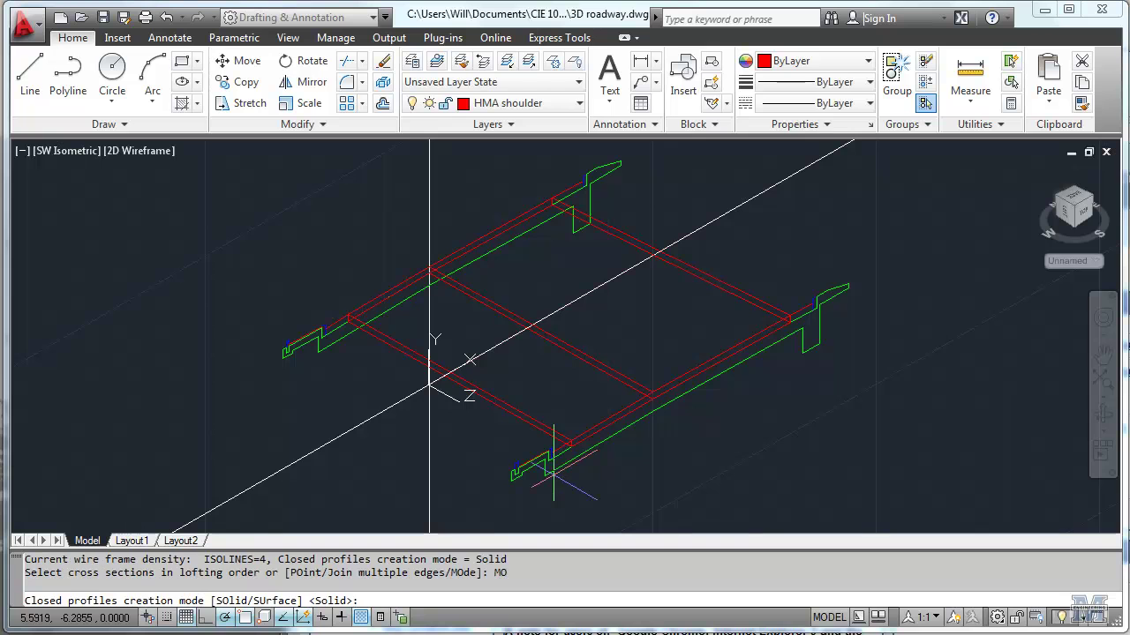
type("SO")
key("Return")
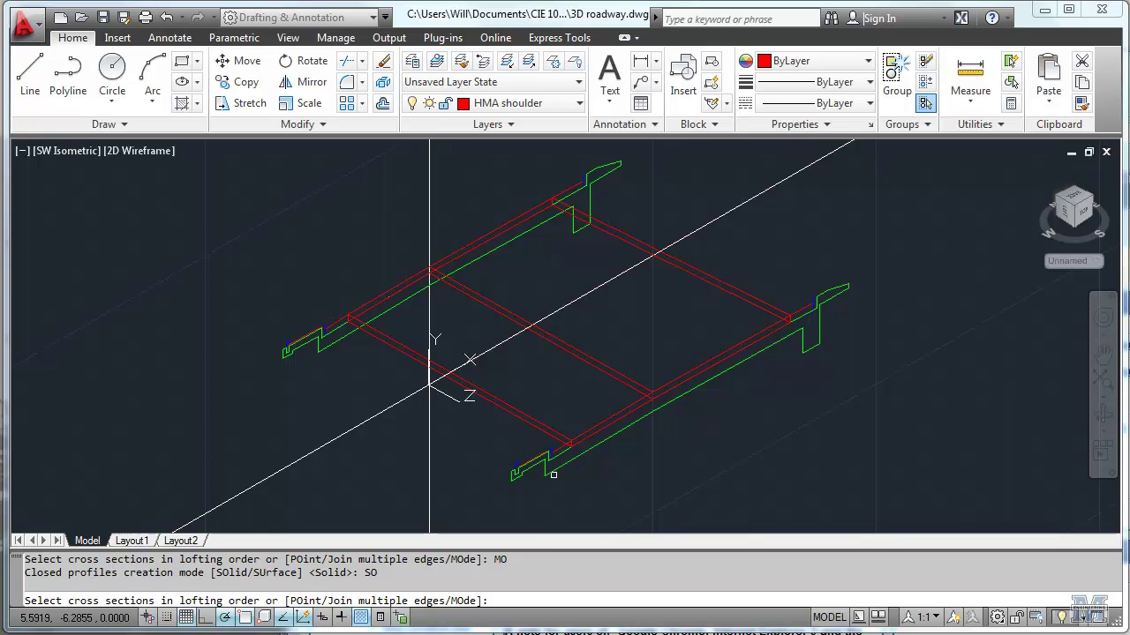
Loft the two green cross-sections into a solid using cross sections only.
scroll(553, 468, "up", 2)
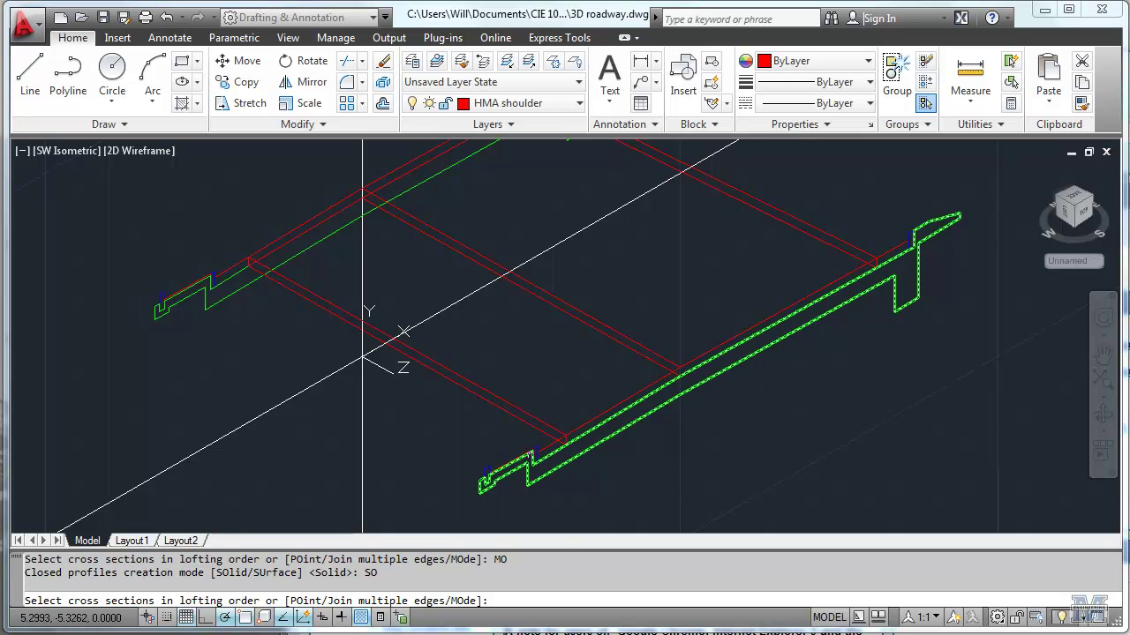
left_click(541, 446)
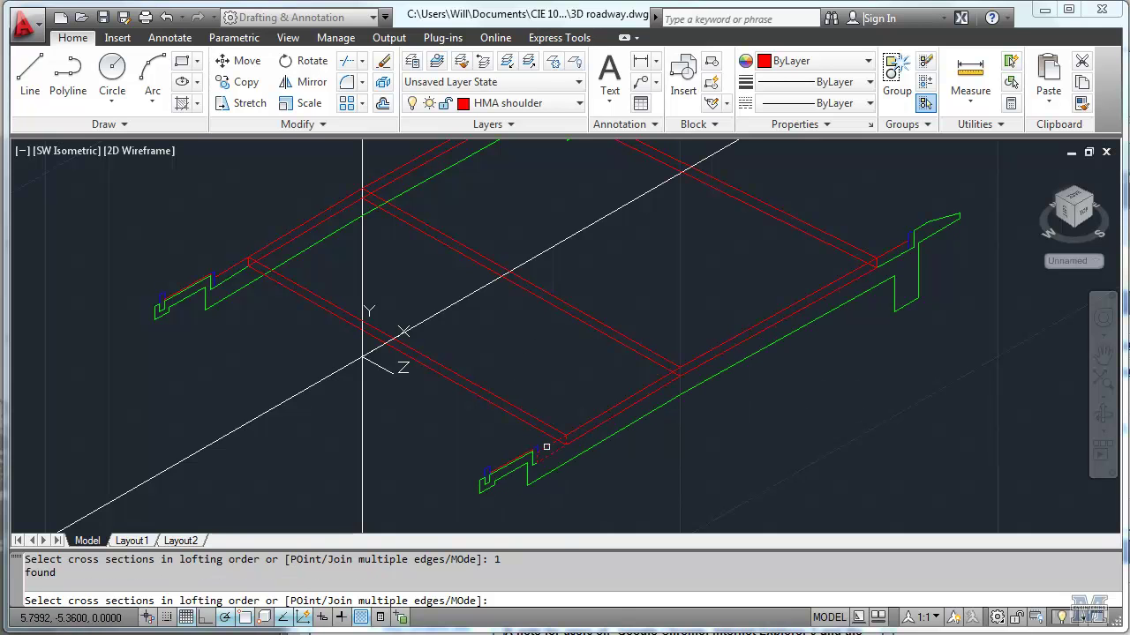
left_click(235, 260)
key("Return")
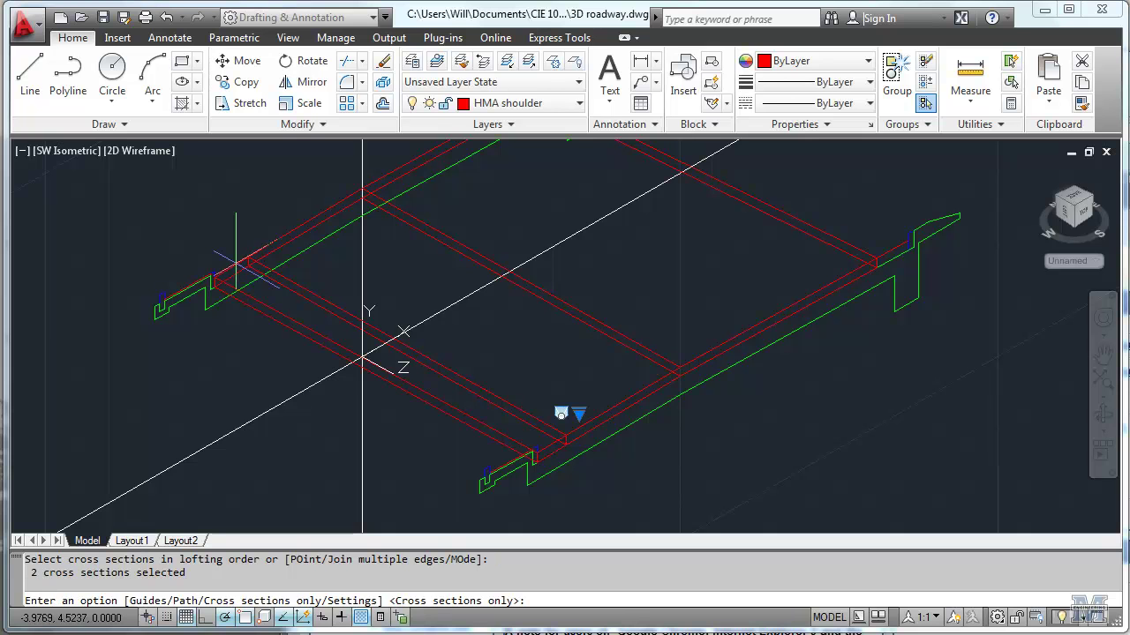
key("Return")
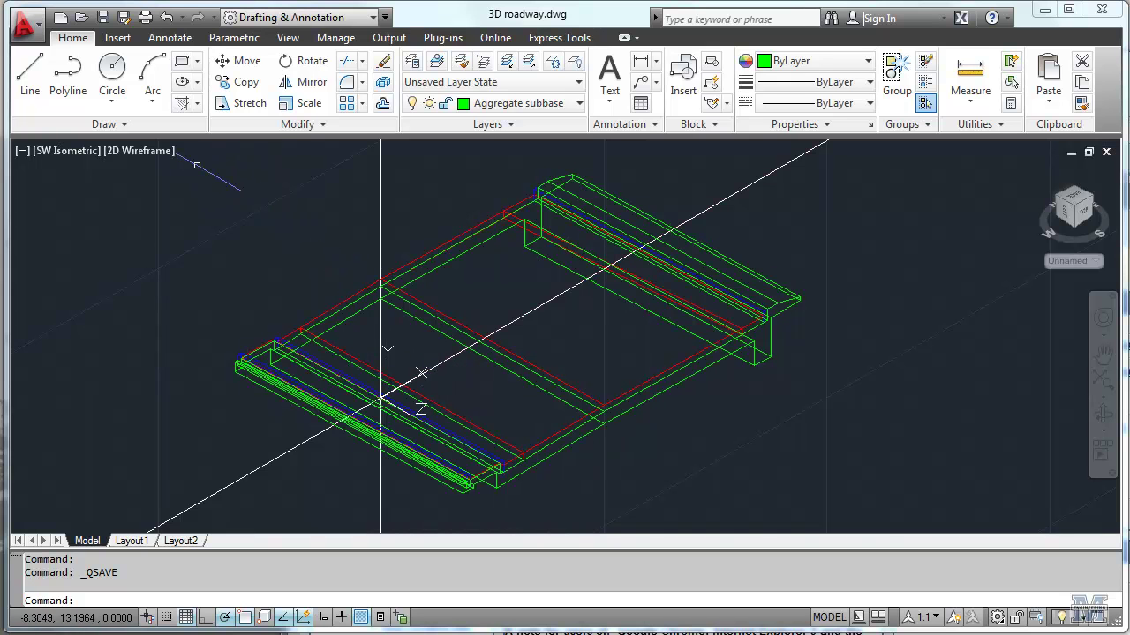
Open the viewport's visual style menu.
left_click(153, 154)
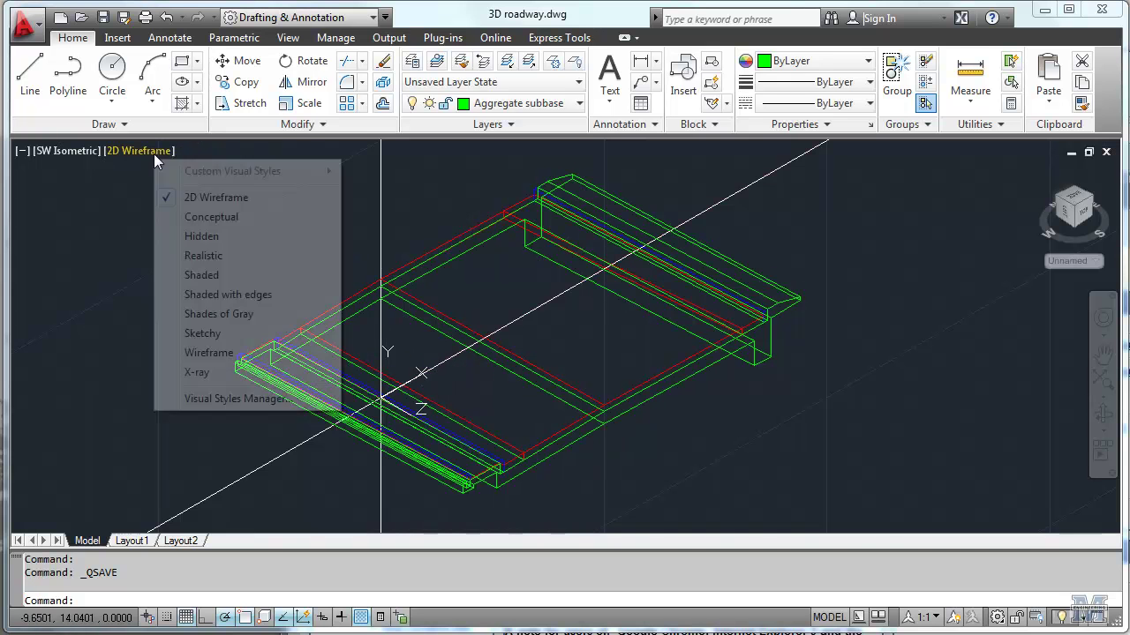
Shade the solids Realistic, orbit with the ViewCube, then return to SW Isometric.
left_click(190, 259)
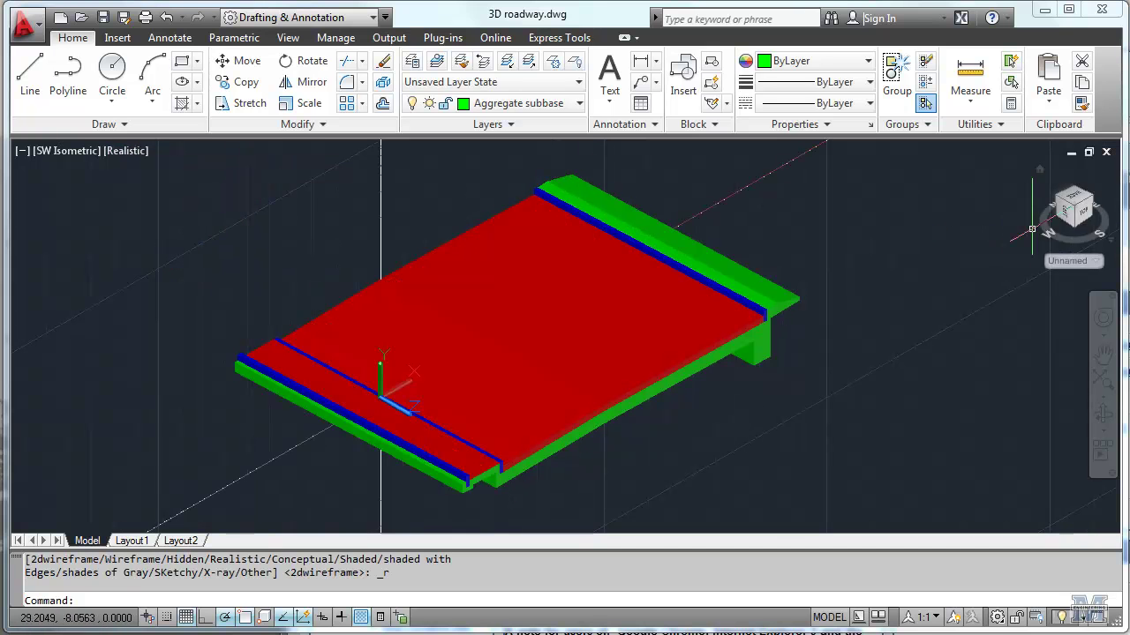
left_click(1068, 207)
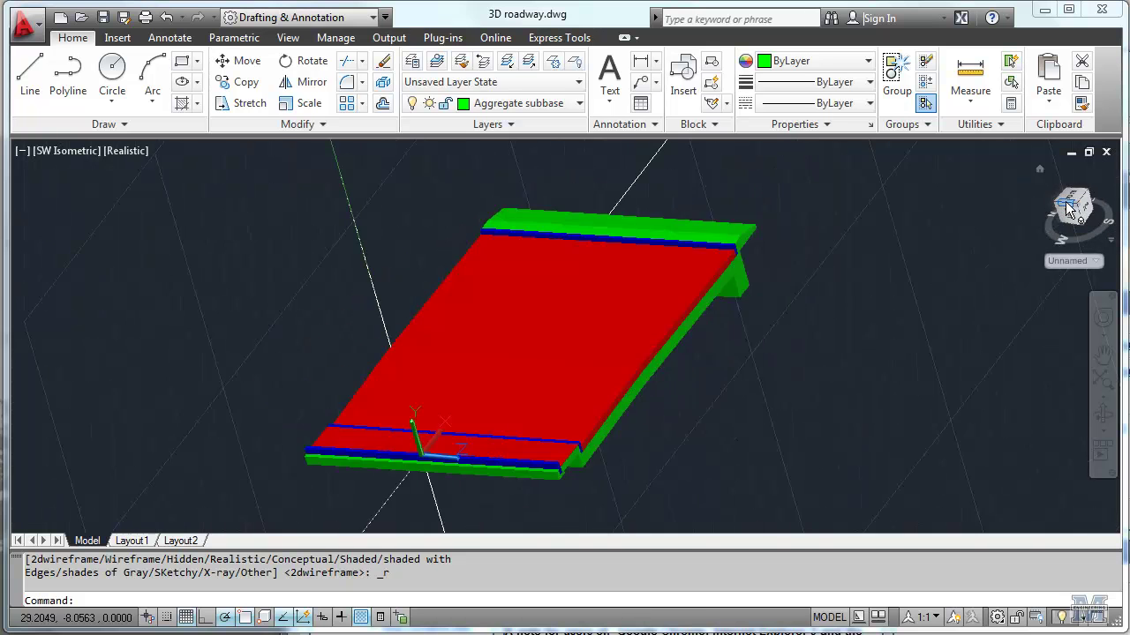
left_click(1079, 225)
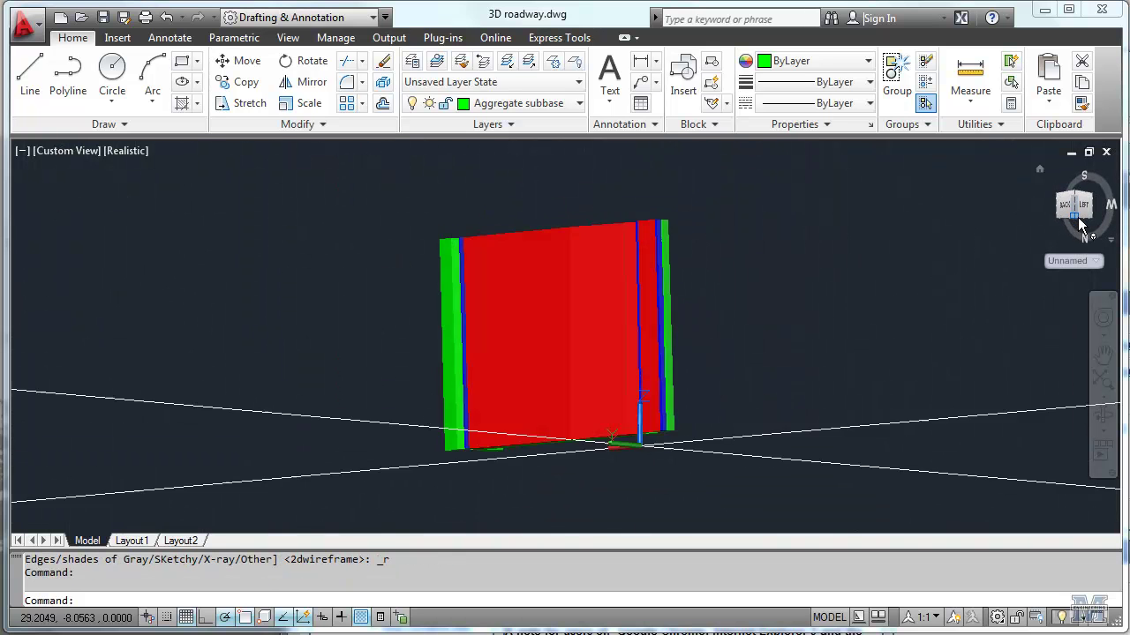
left_click(1079, 217)
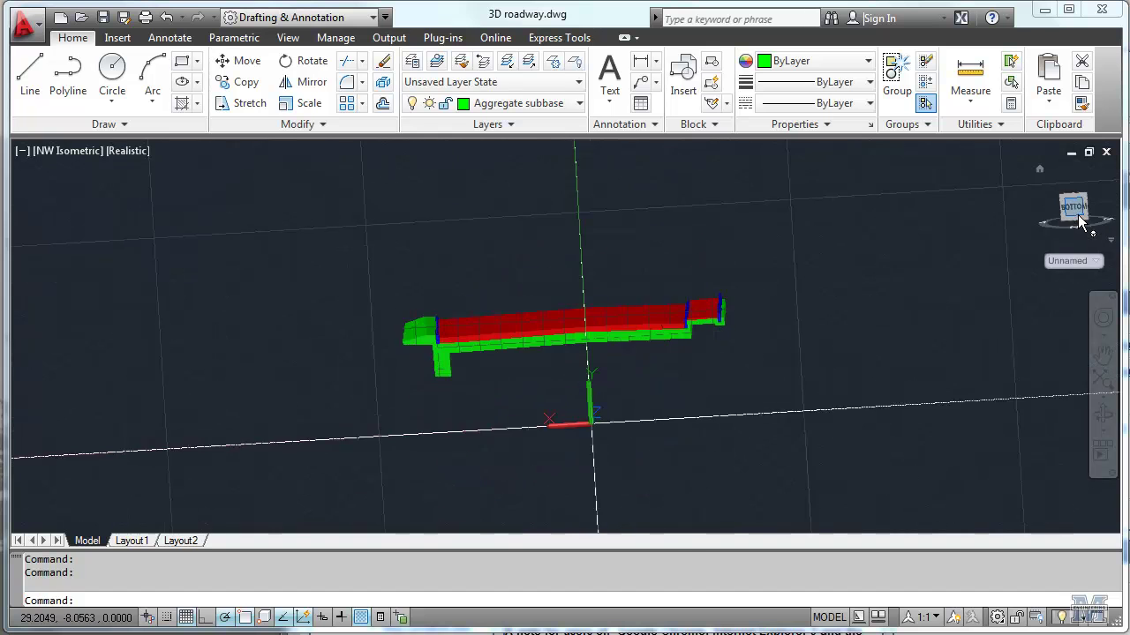
left_click(1068, 188)
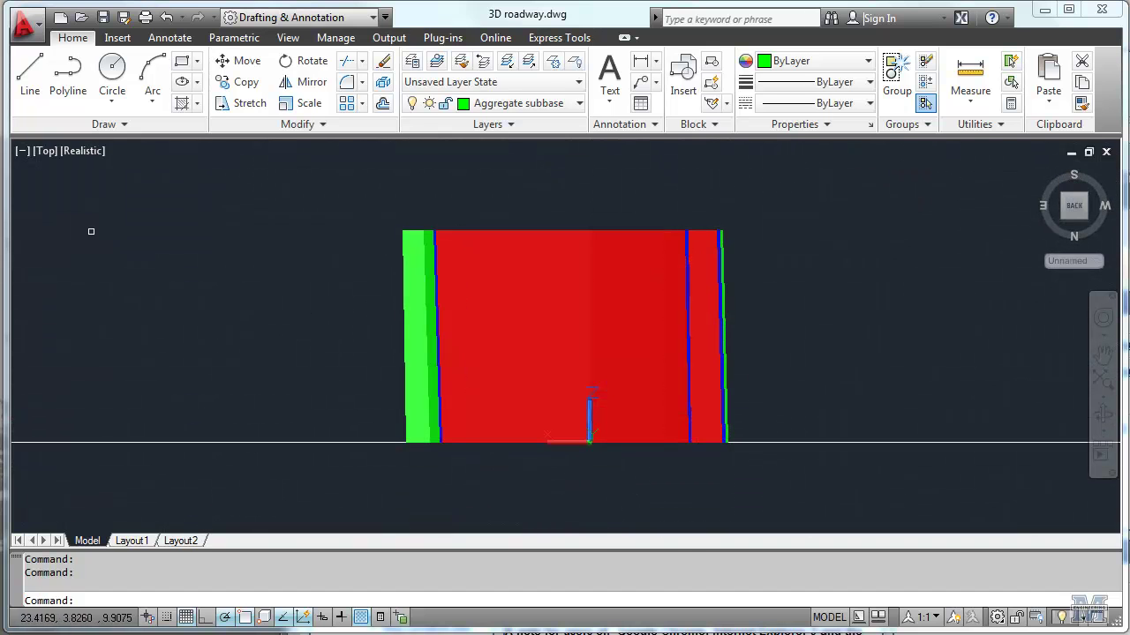
left_click(47, 155)
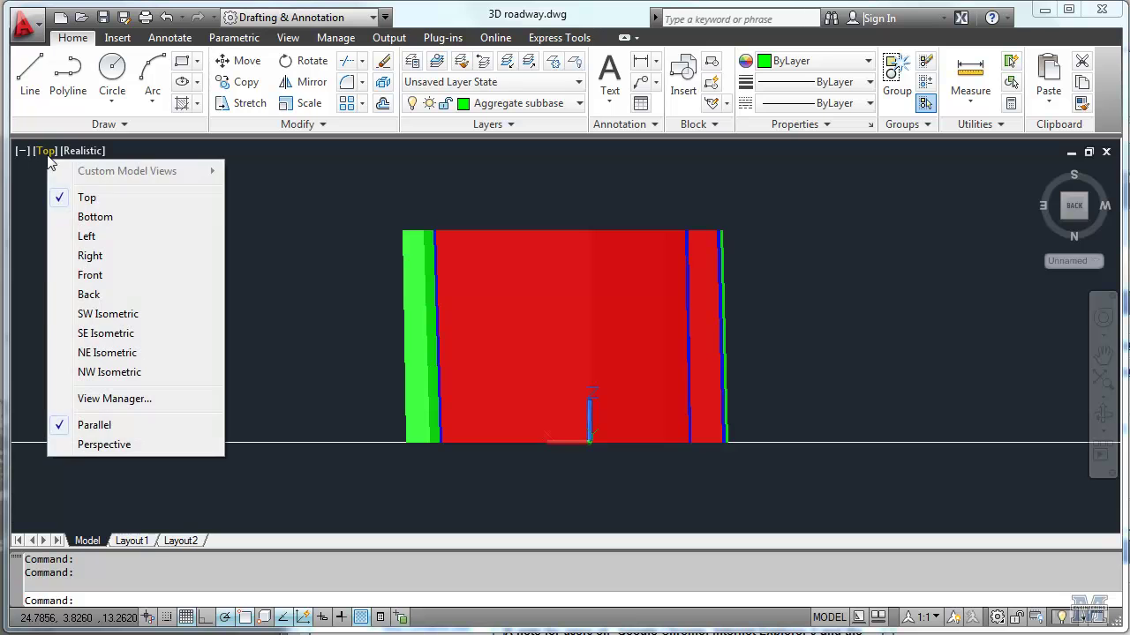
left_click(97, 315)
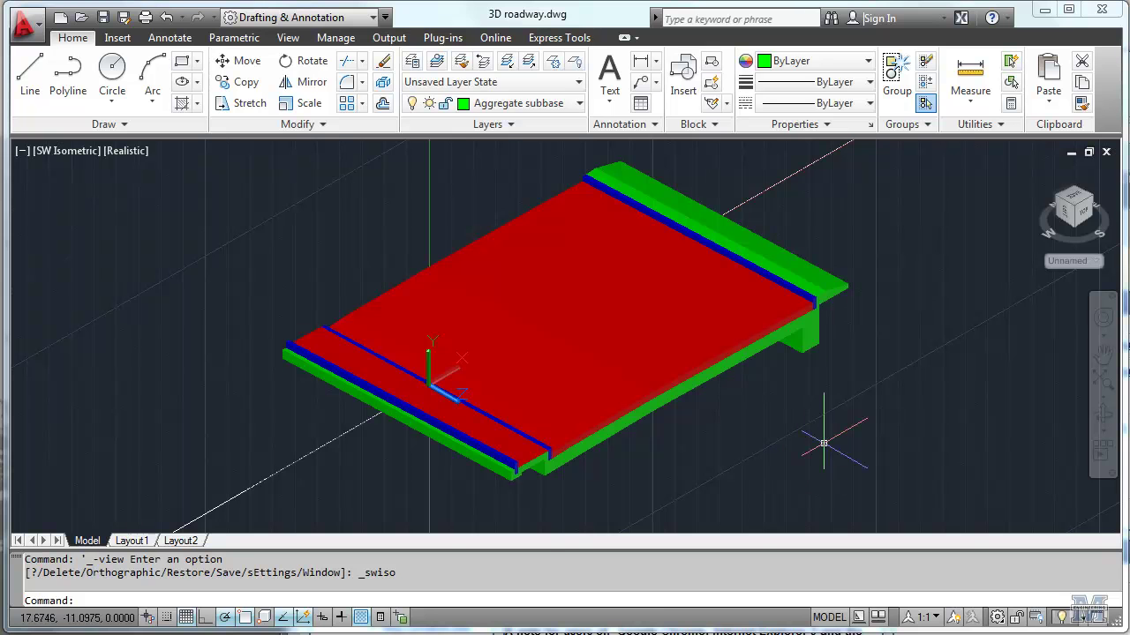
mouse_move(812, 337)
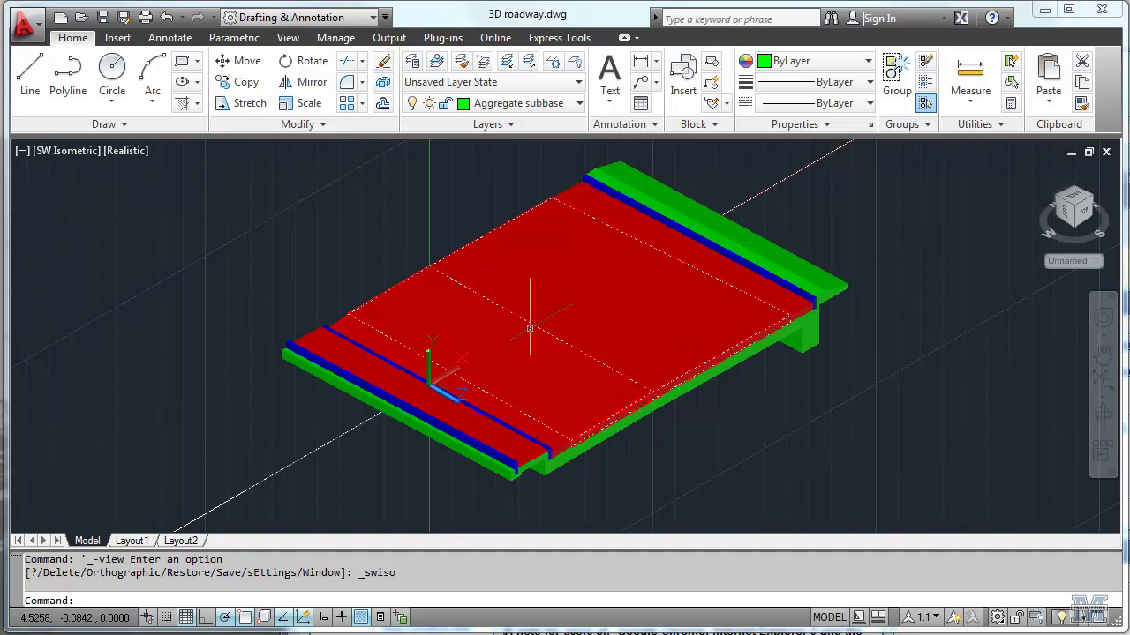
type("meas")
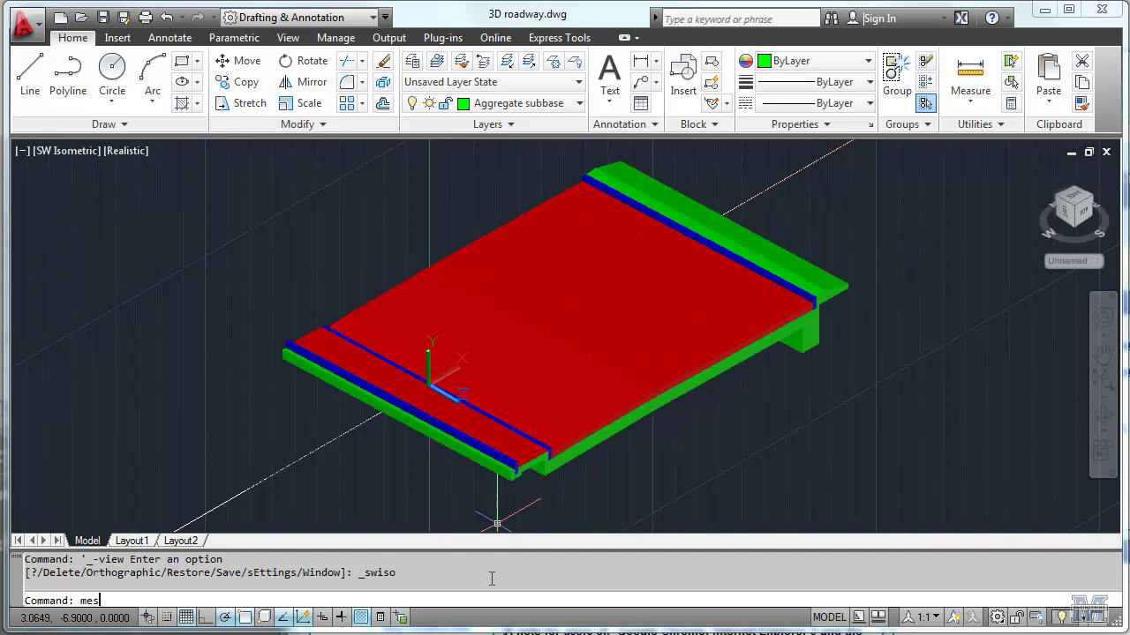
type("uregeom")
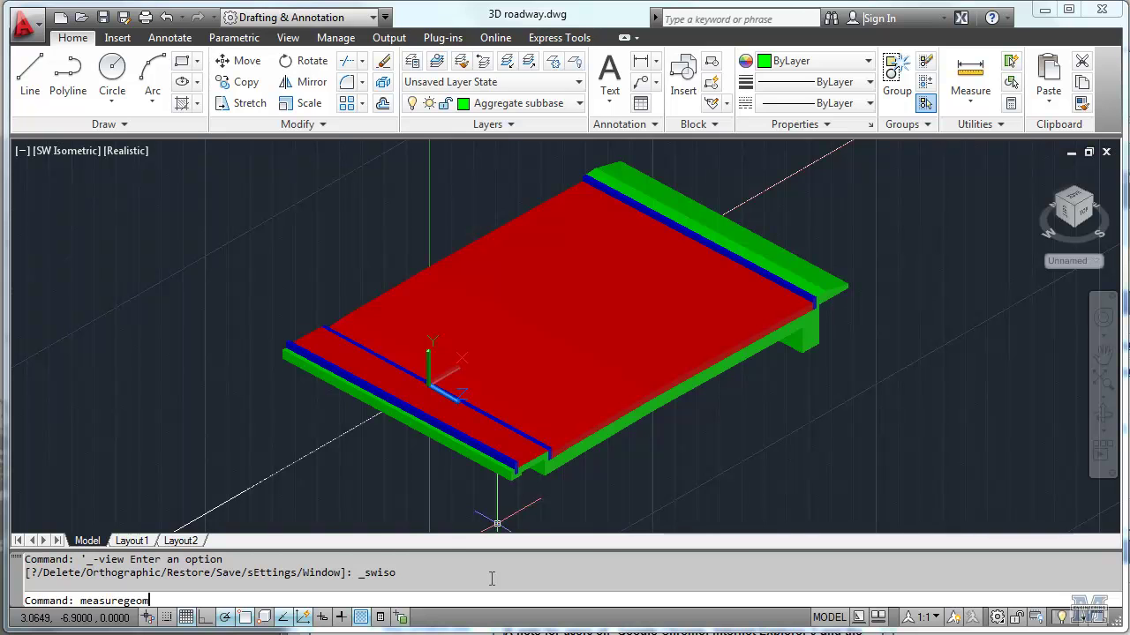
Measure the green subbase solid's volume by object, reading 77.0562.
key("Return")
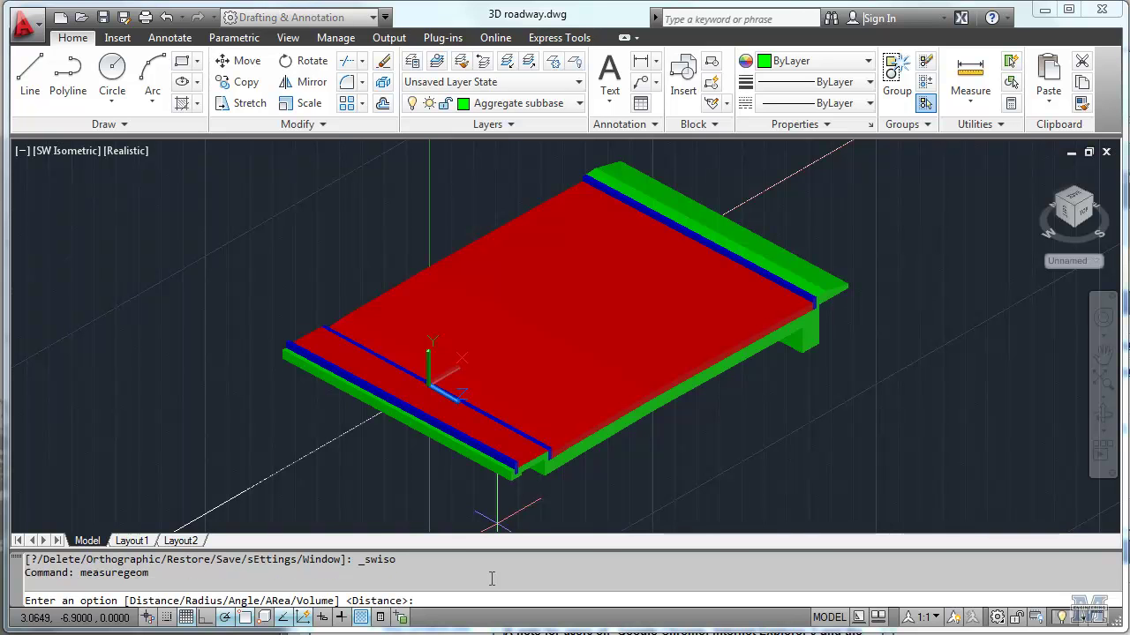
type("volume")
key("Return")
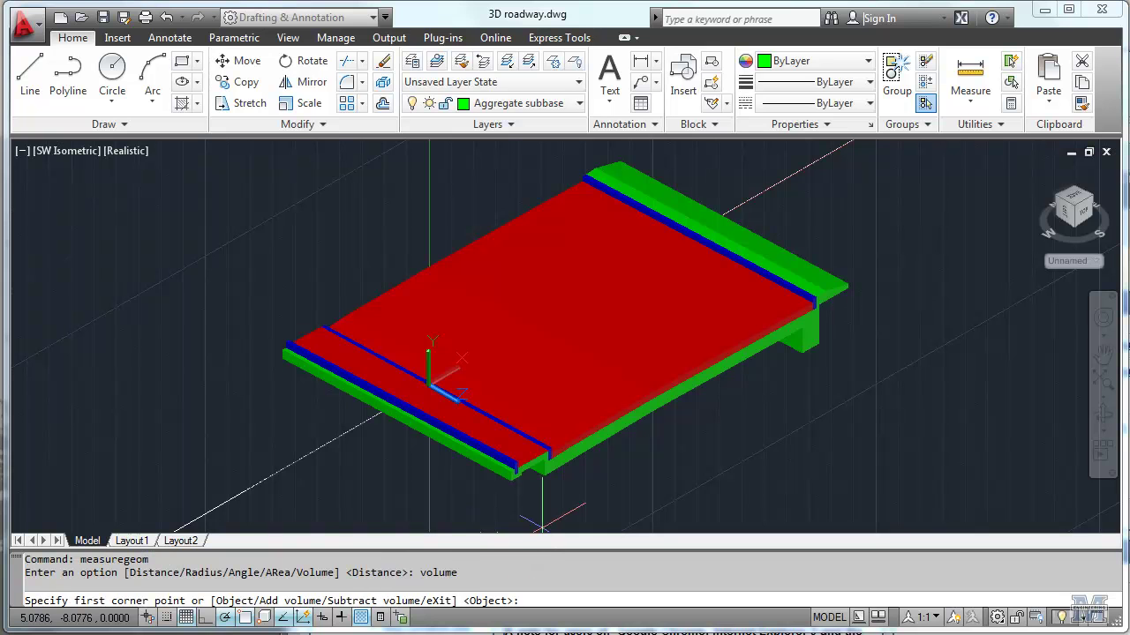
type("ob")
key("Return")
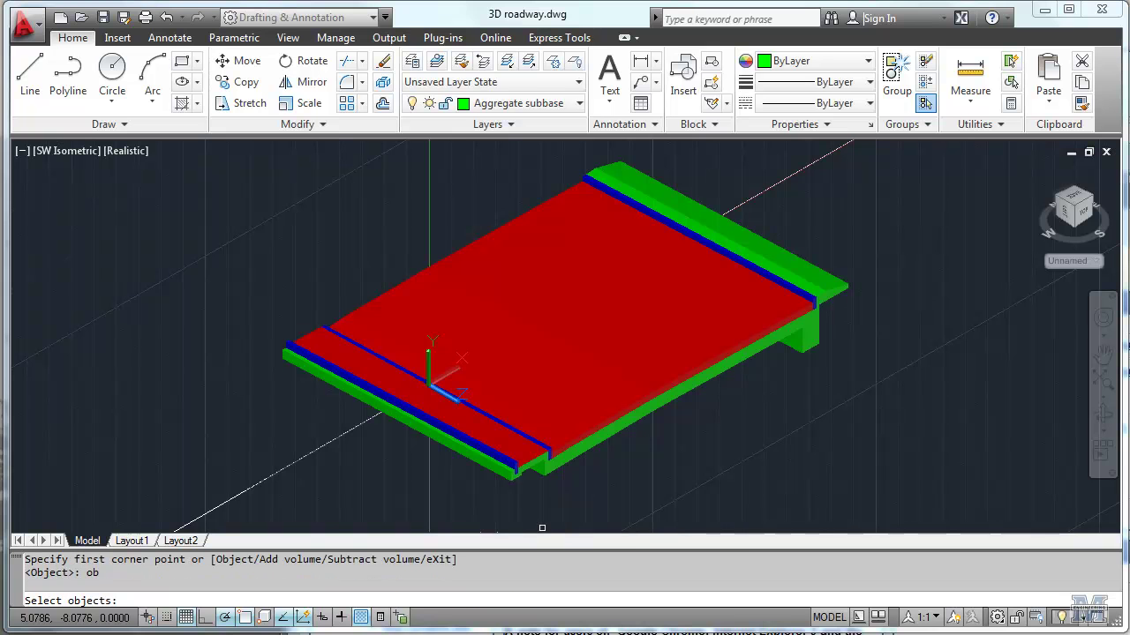
left_click(602, 432)
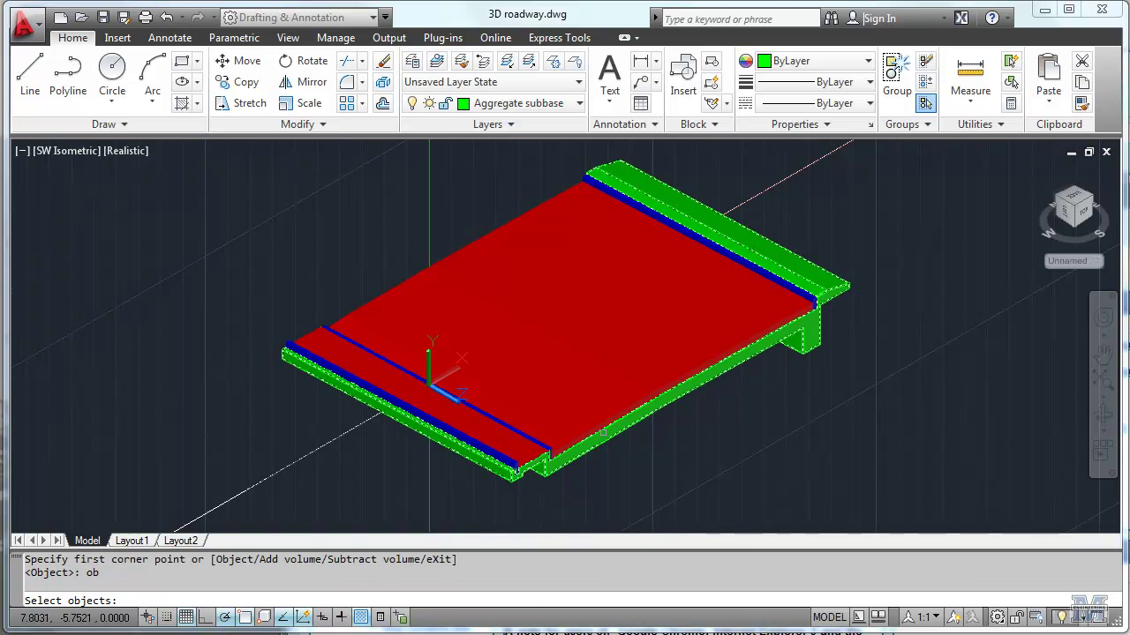
key("Return")
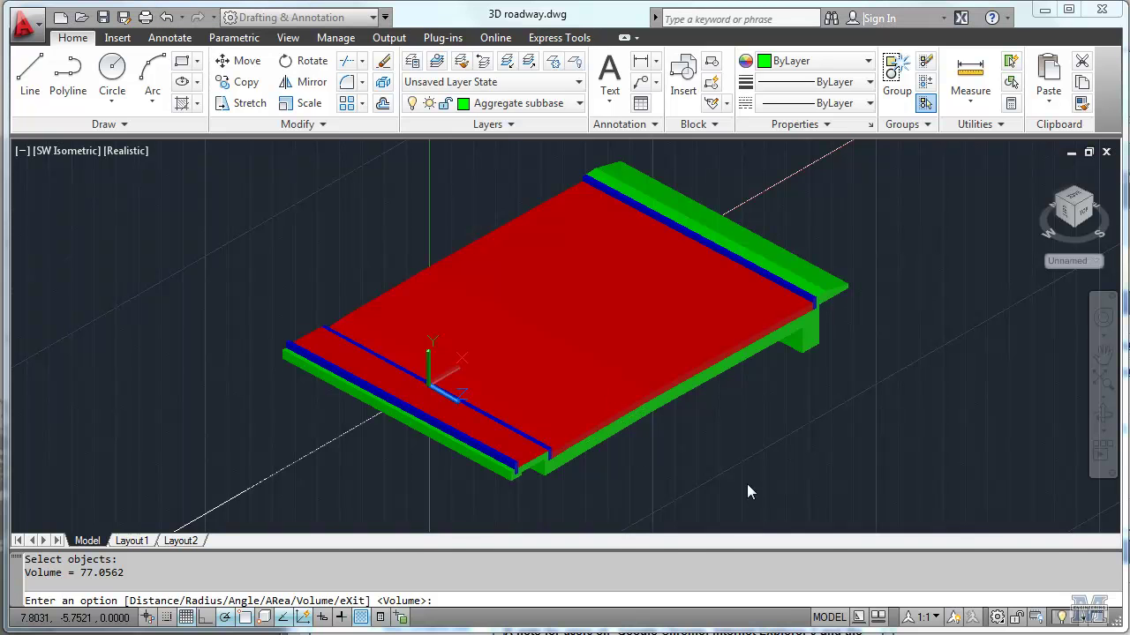
key("Escape")
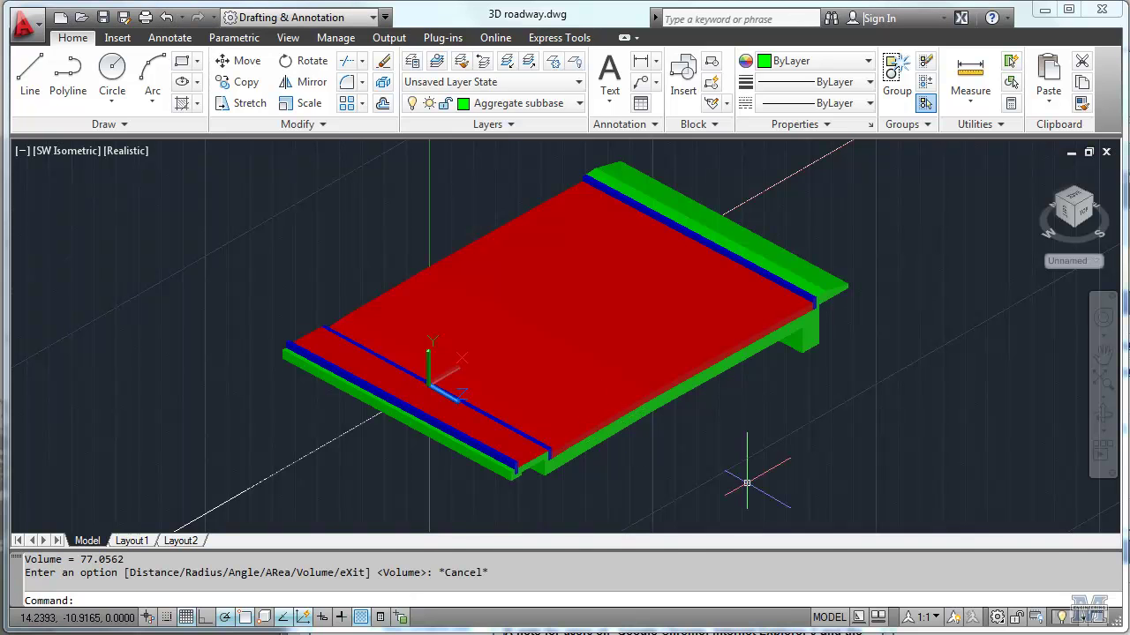
Switch to Layout1, turn the grid off inside its viewport, and return to paper space.
left_click(141, 542)
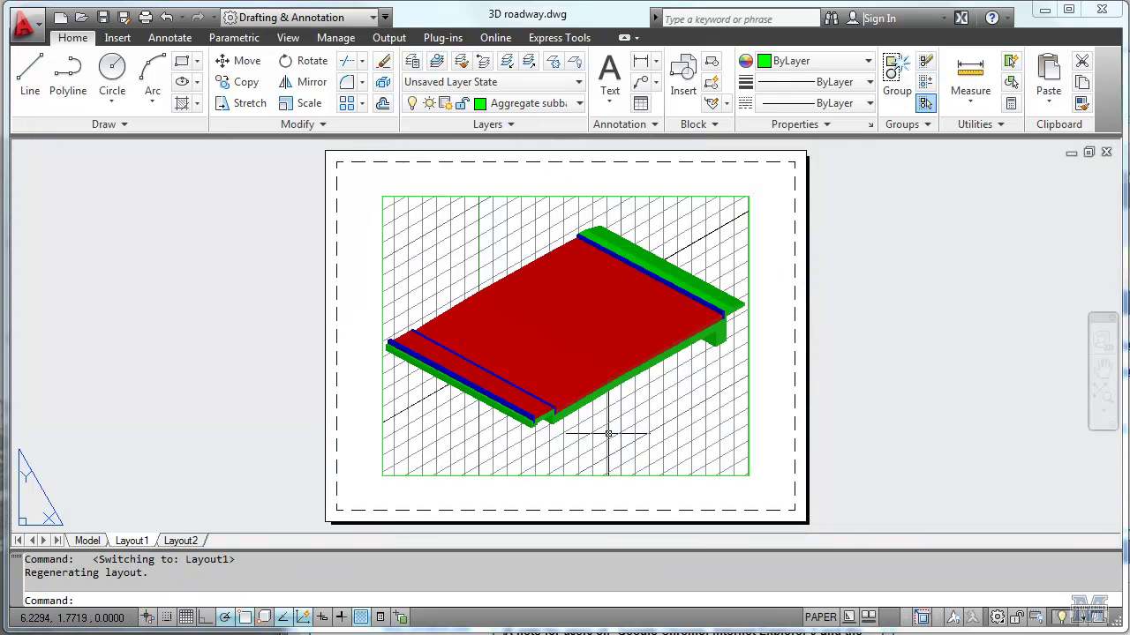
double_click(457, 433)
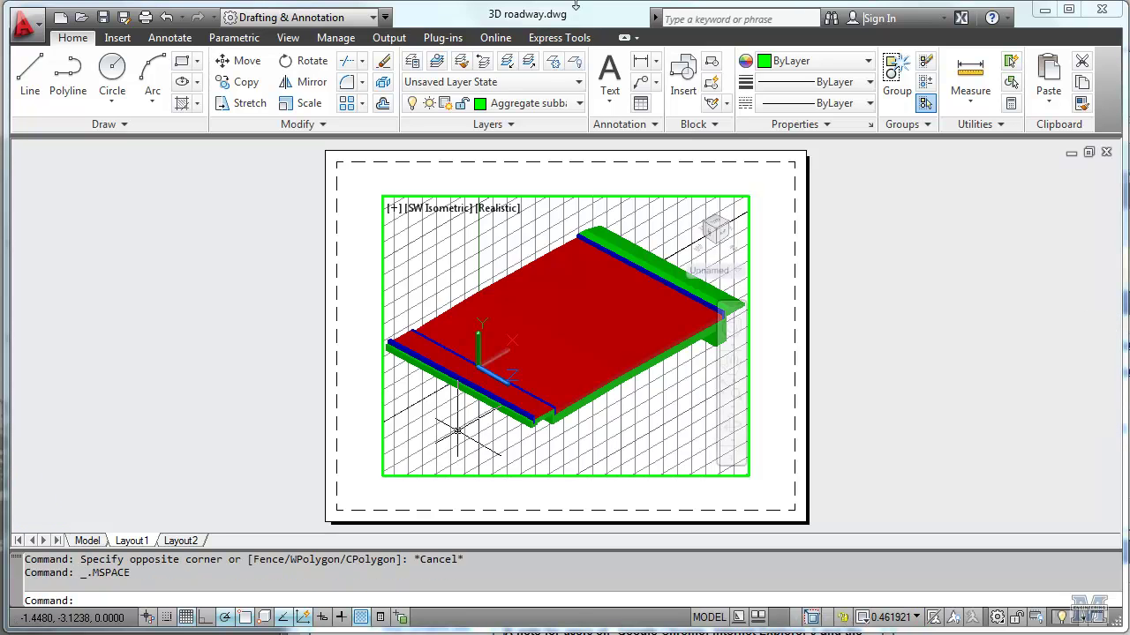
left_click(187, 617)
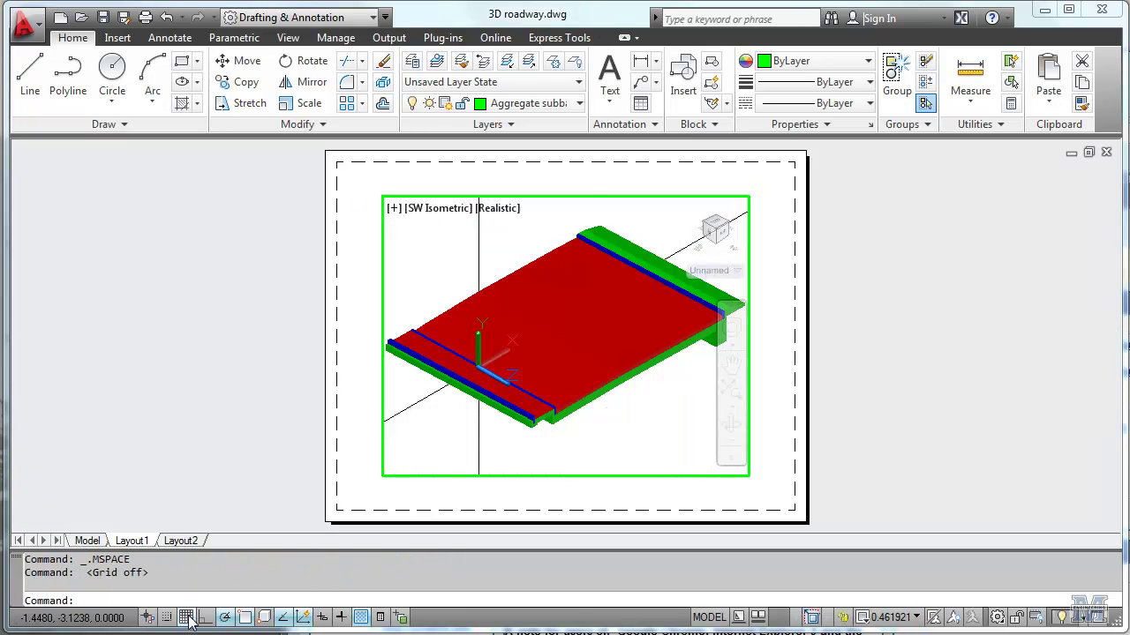
double_click(782, 385)
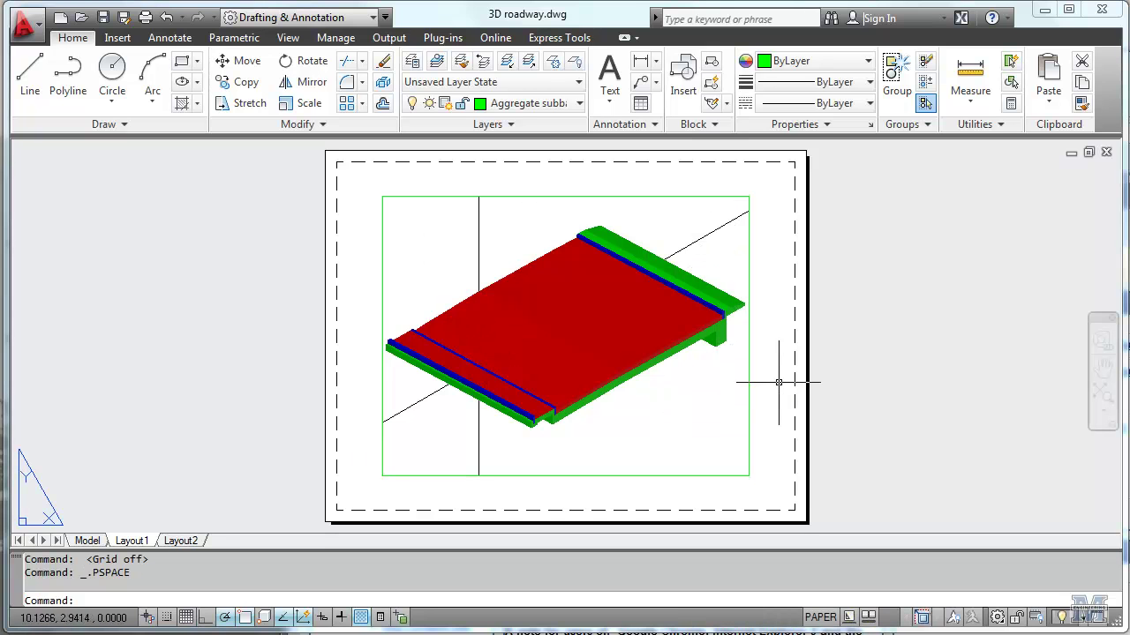